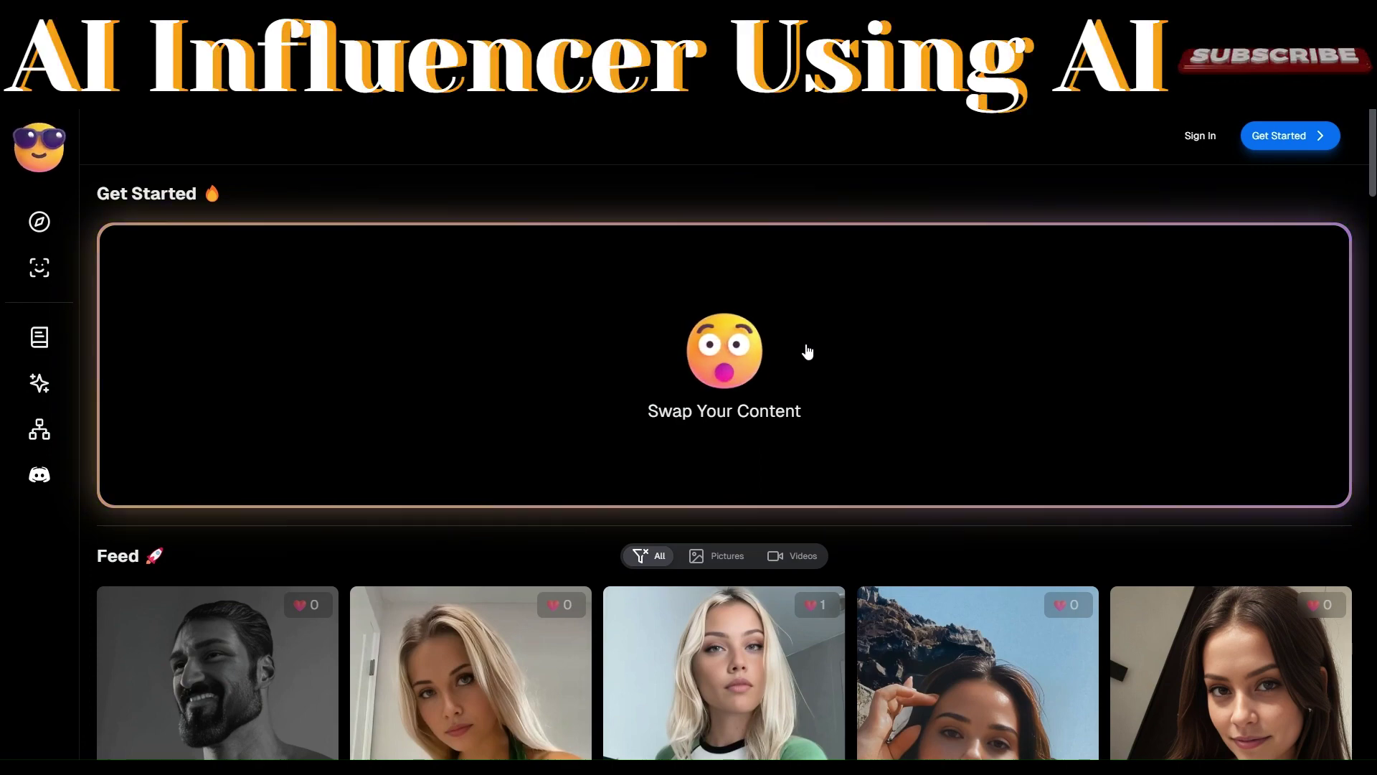
Step: Scroll the UltraSwap feed, play one video card, and bring up the Get Started sign-up
scroll(798, 388, "down", 5)
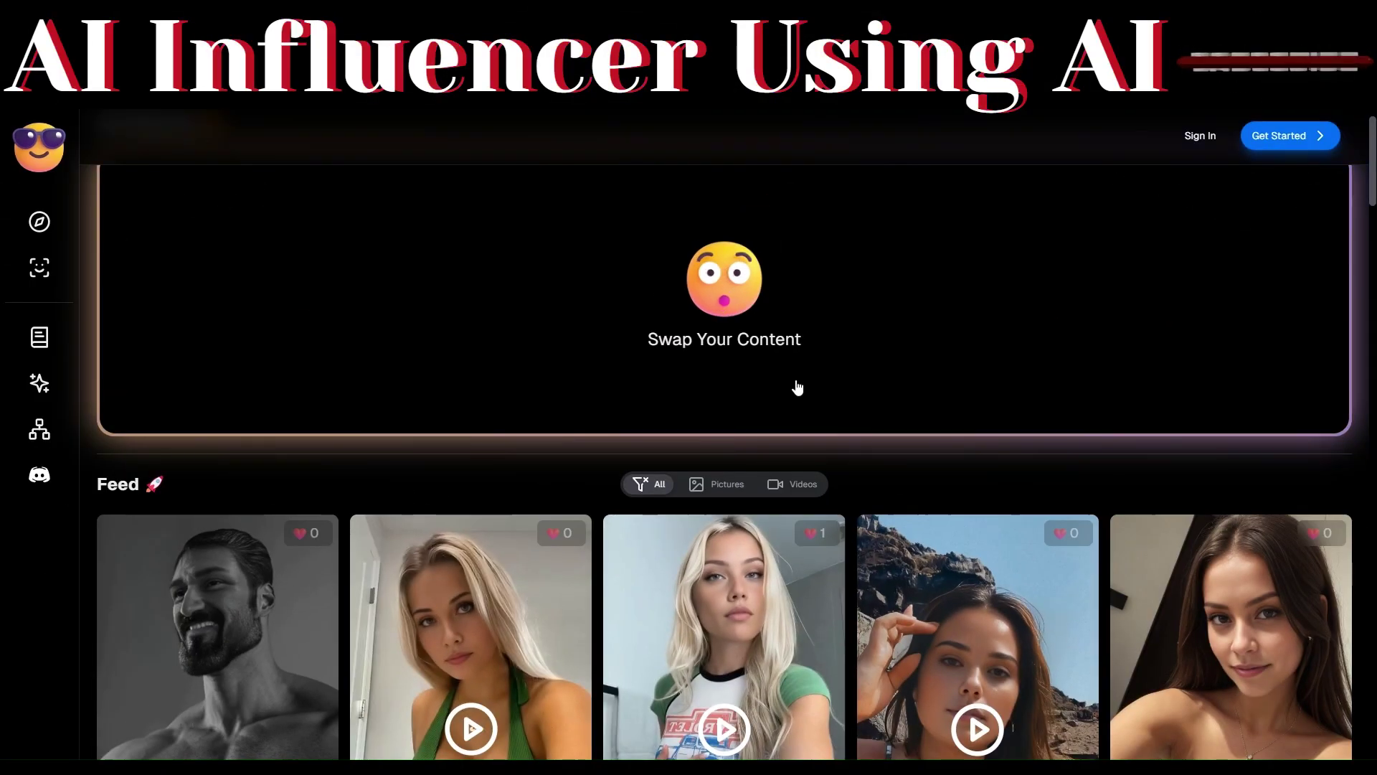
scroll(797, 388, "down", 1)
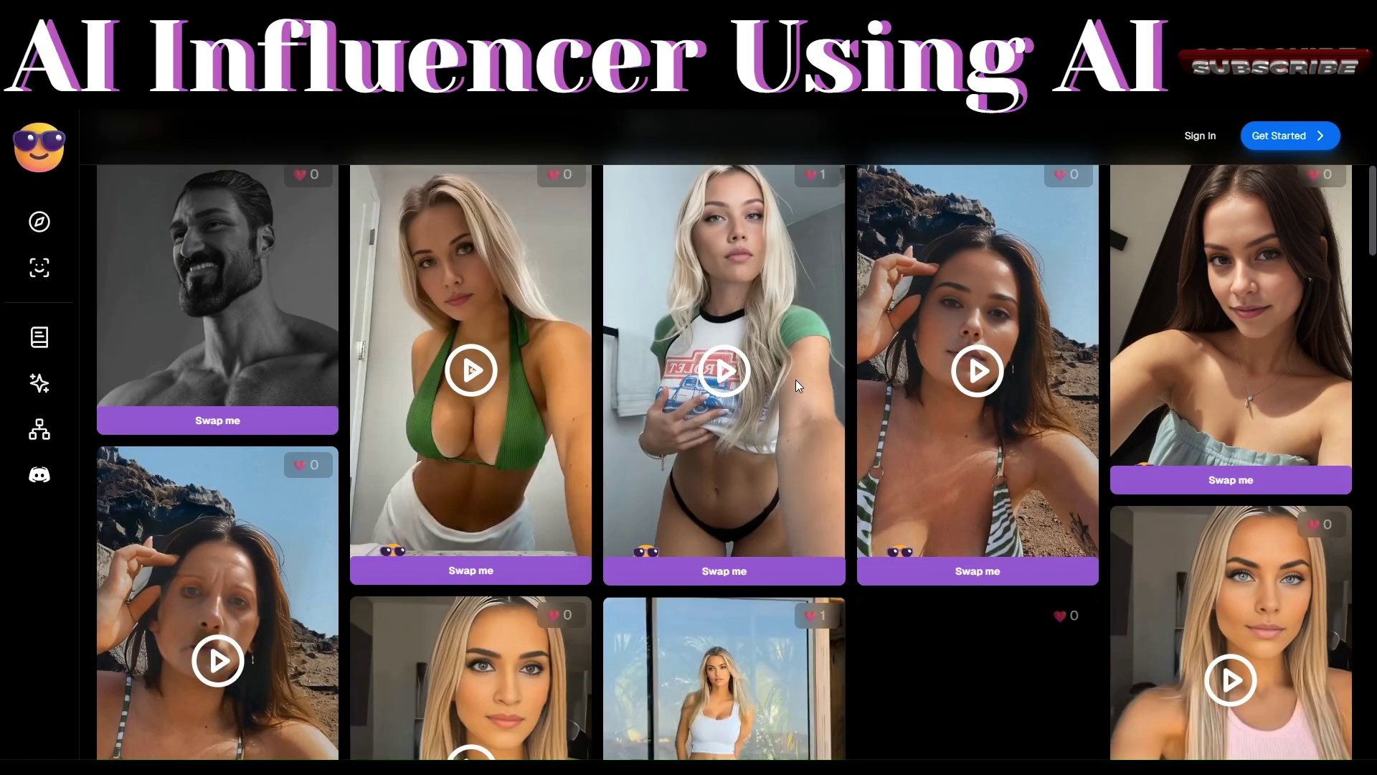
scroll(798, 385, "down", 10)
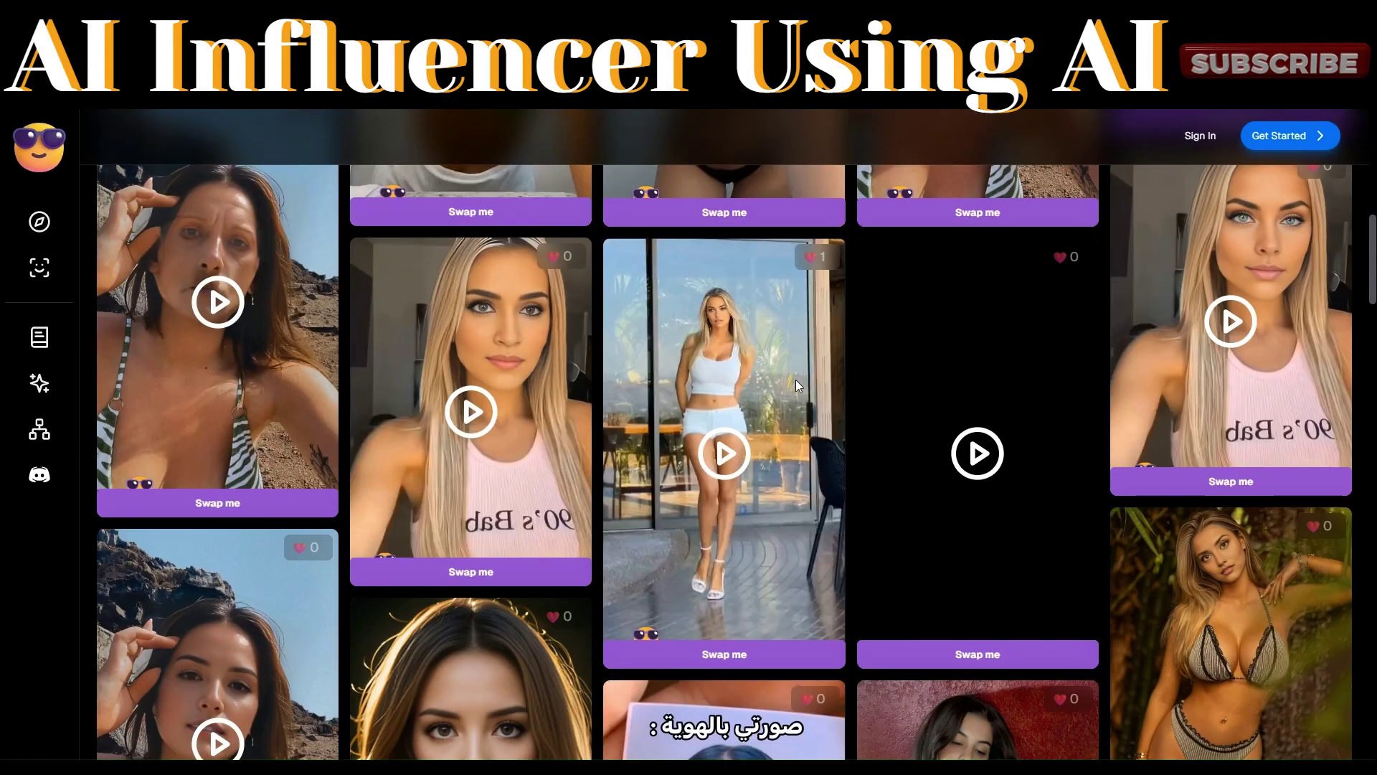
scroll(796, 384, "down", 15)
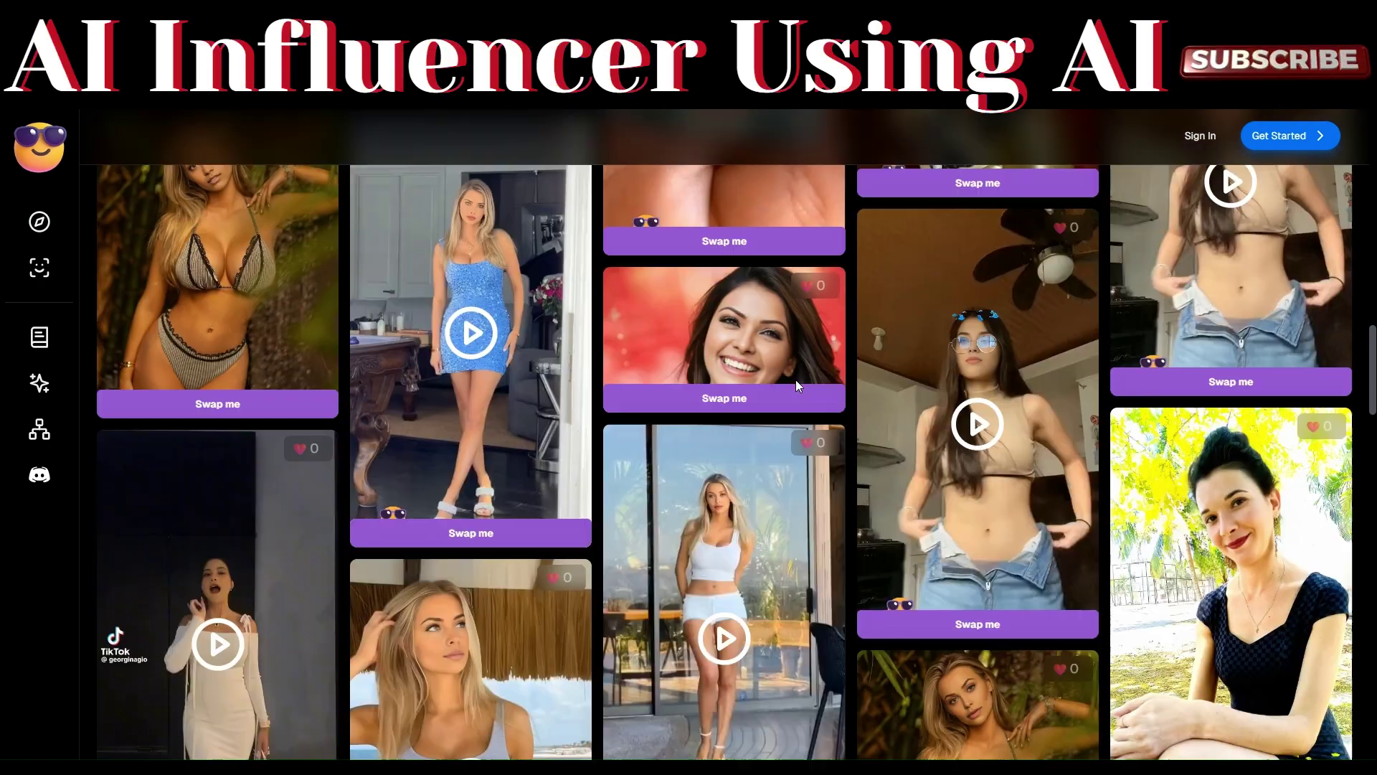
scroll(795, 380, "down", 15)
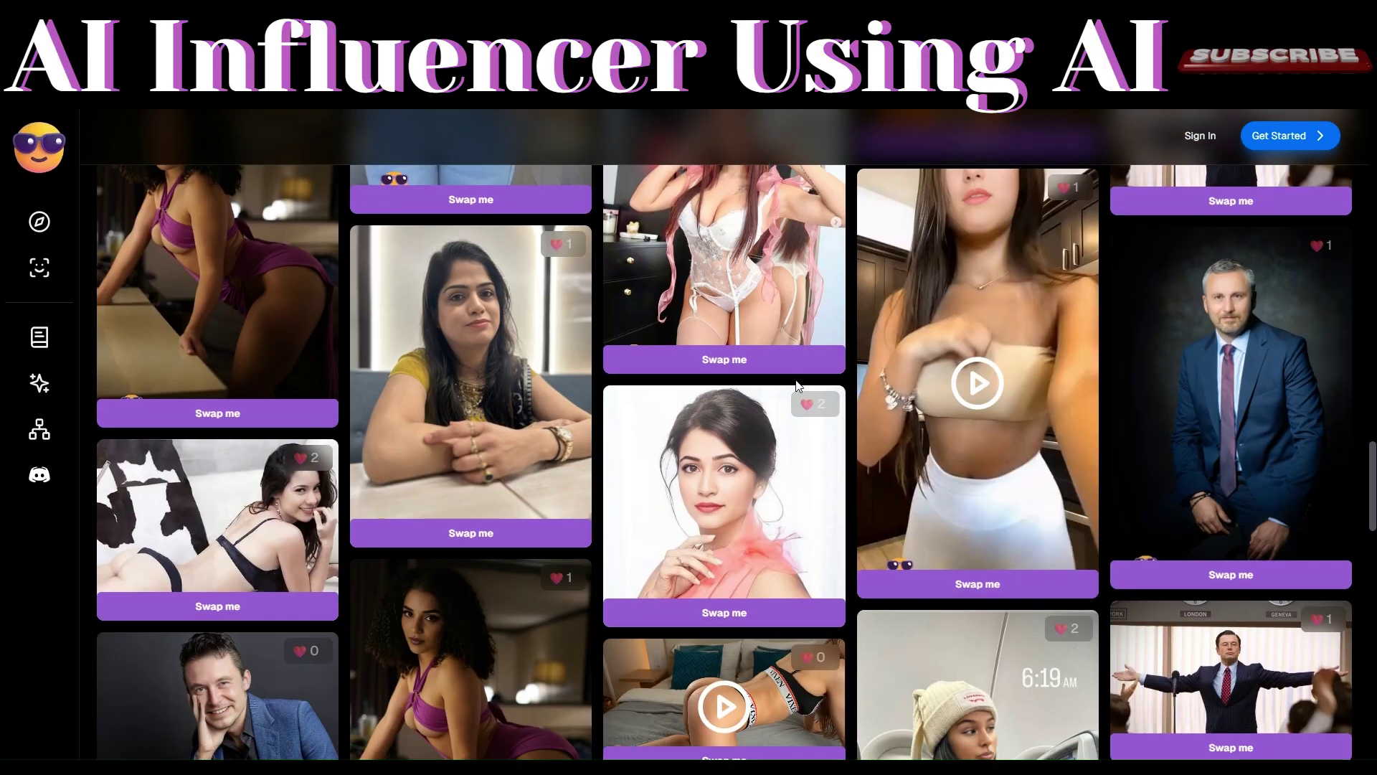
scroll(795, 385, "down", 11)
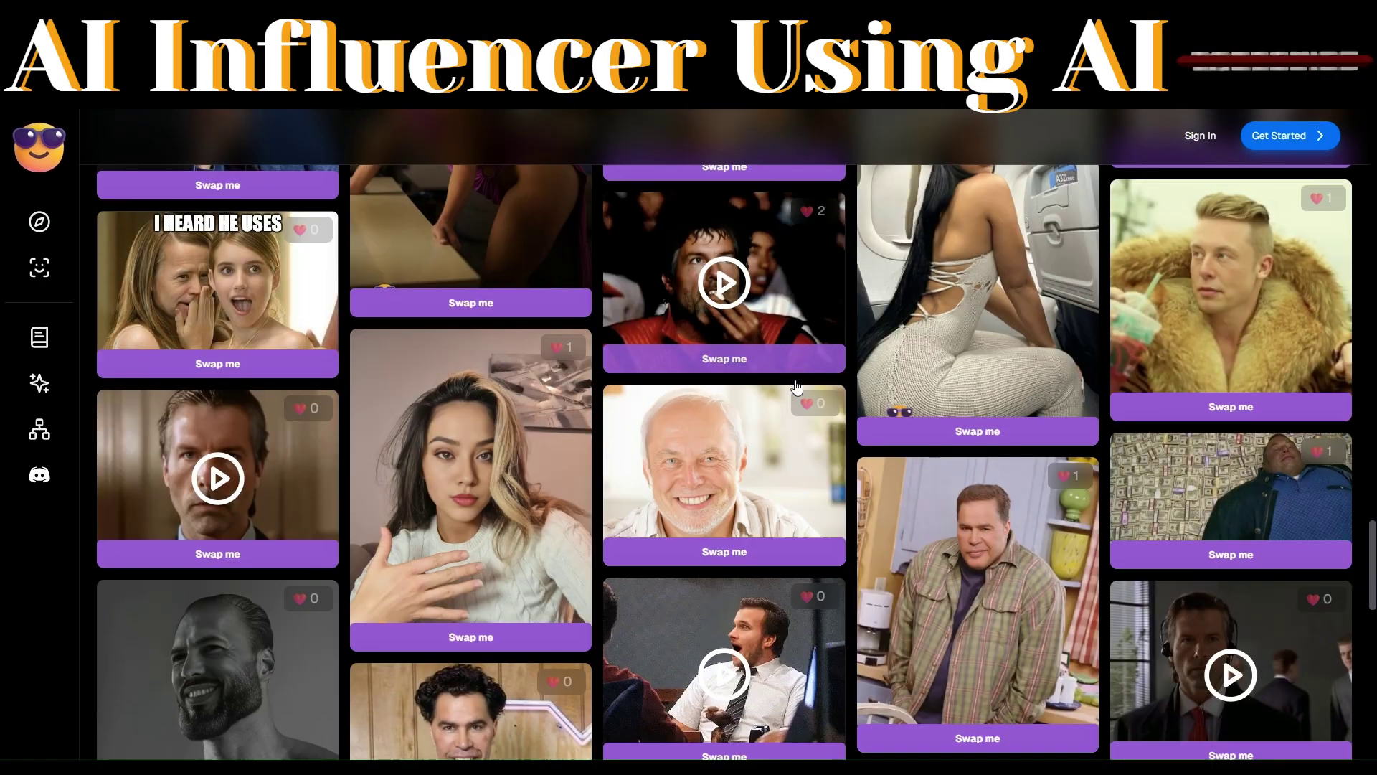
scroll(795, 386, "down", 2)
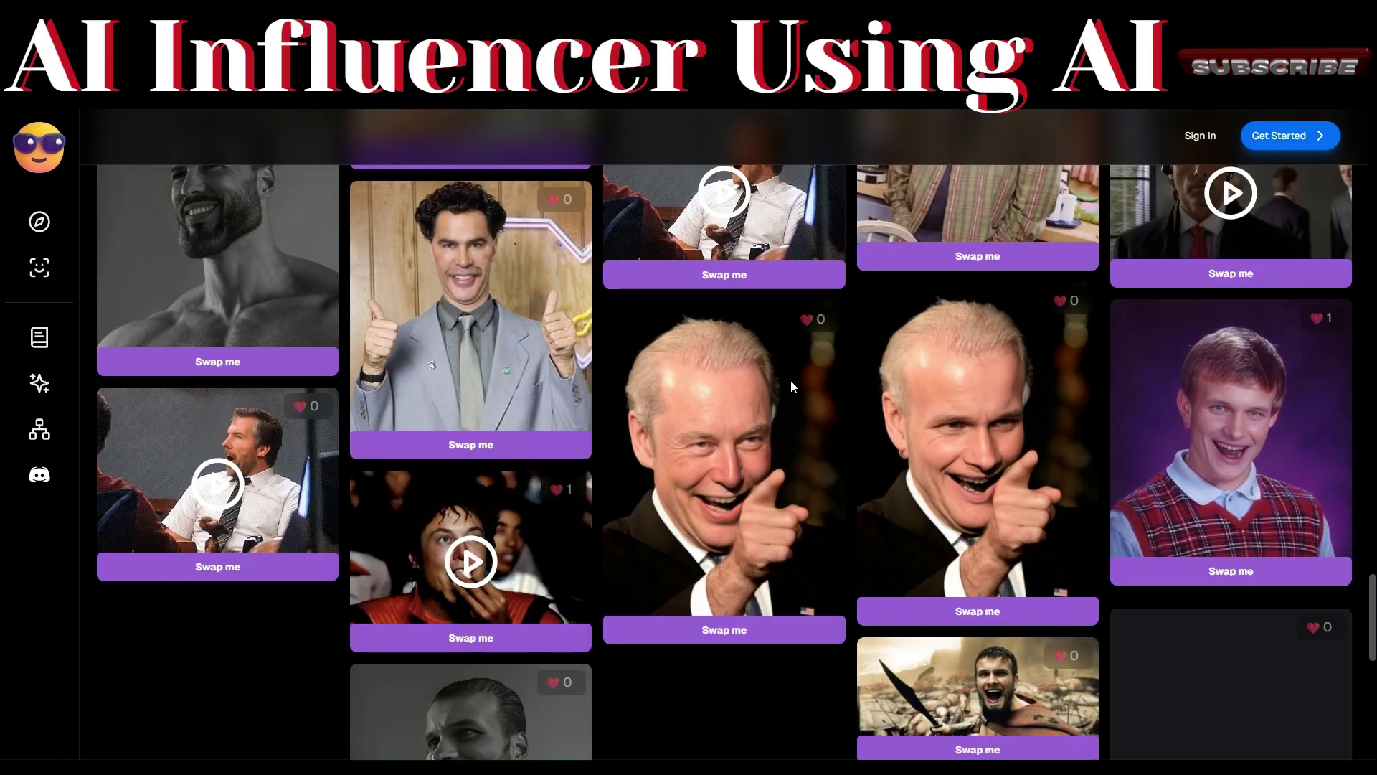
scroll(443, 428, "down", 2)
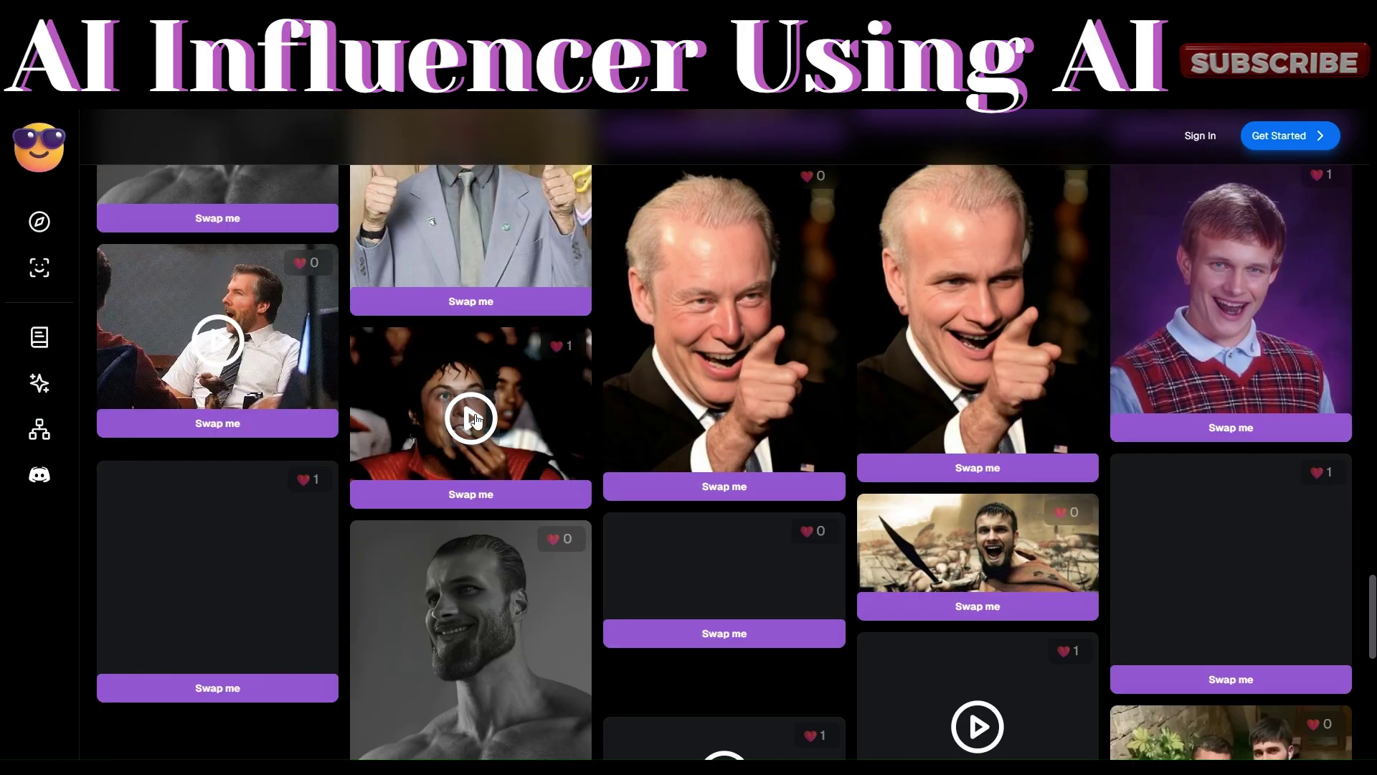
left_click(474, 419)
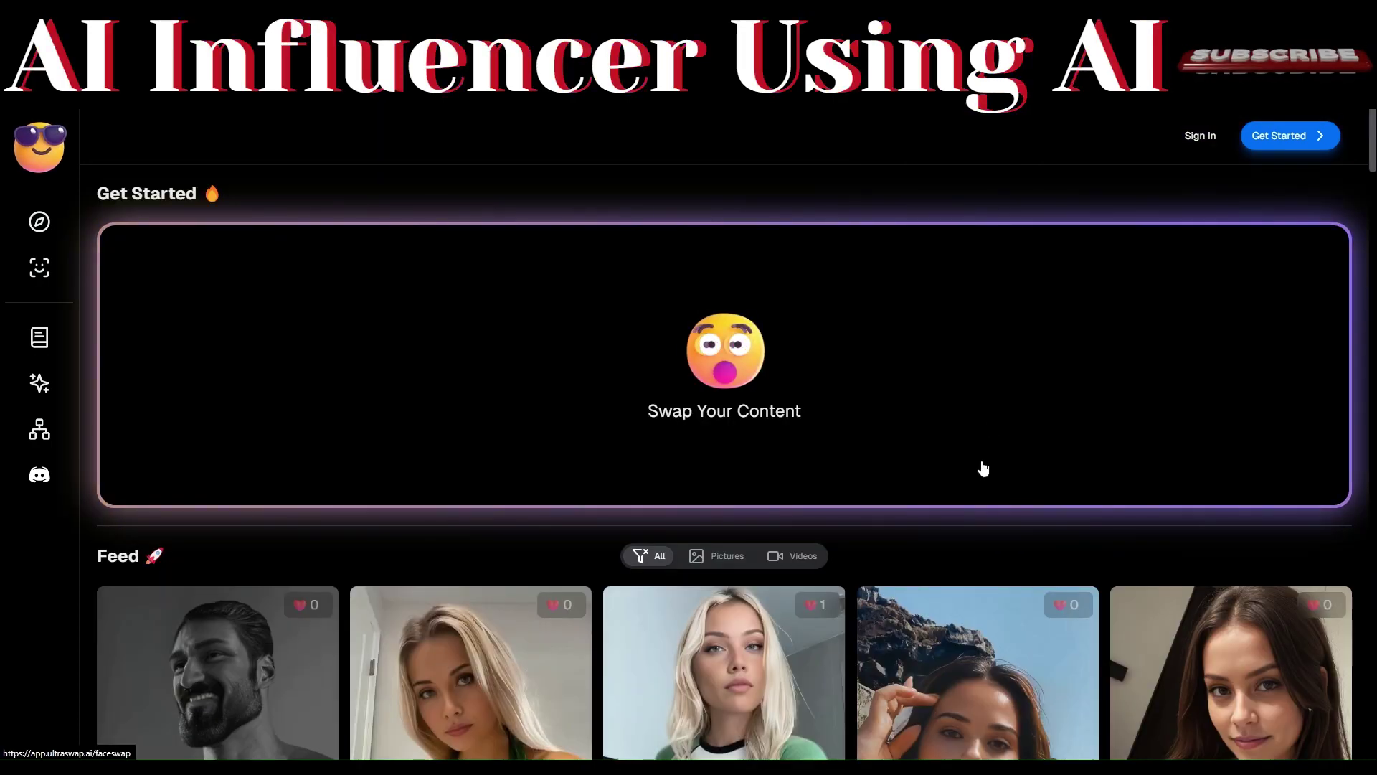
left_click(1271, 147)
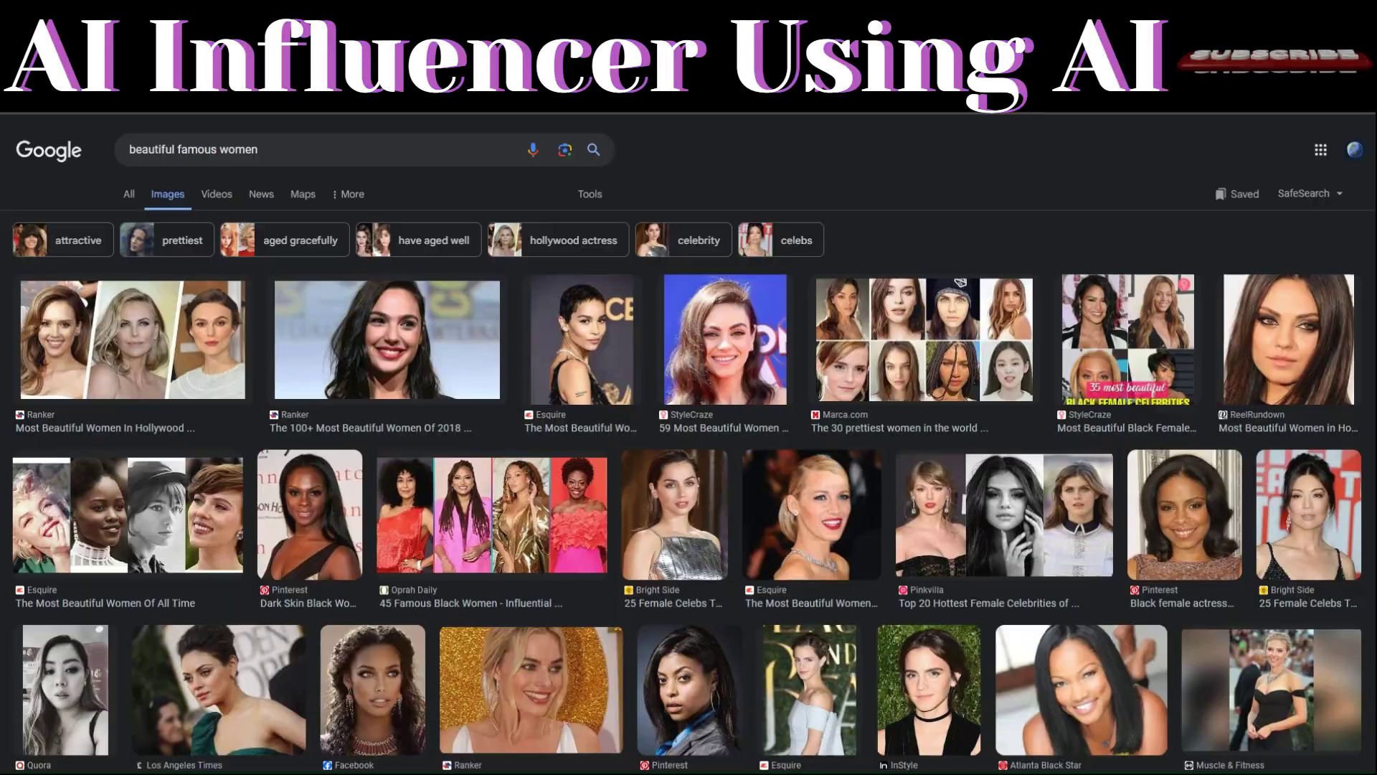
Step: Preview a blonde actress portrait from the famous-women image results
scroll(187, 353, "down", 10)
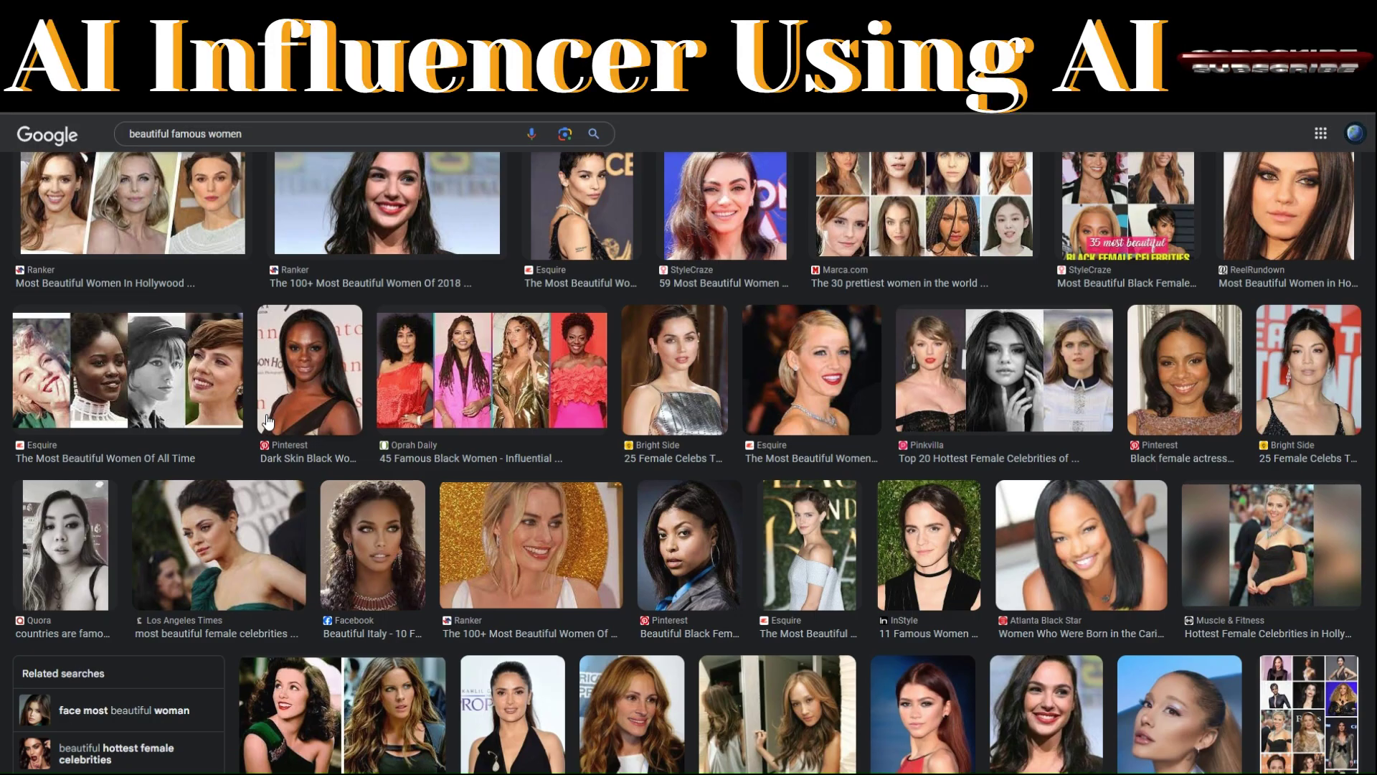
scroll(268, 422, "up", 1)
scroll(267, 422, "down", 3)
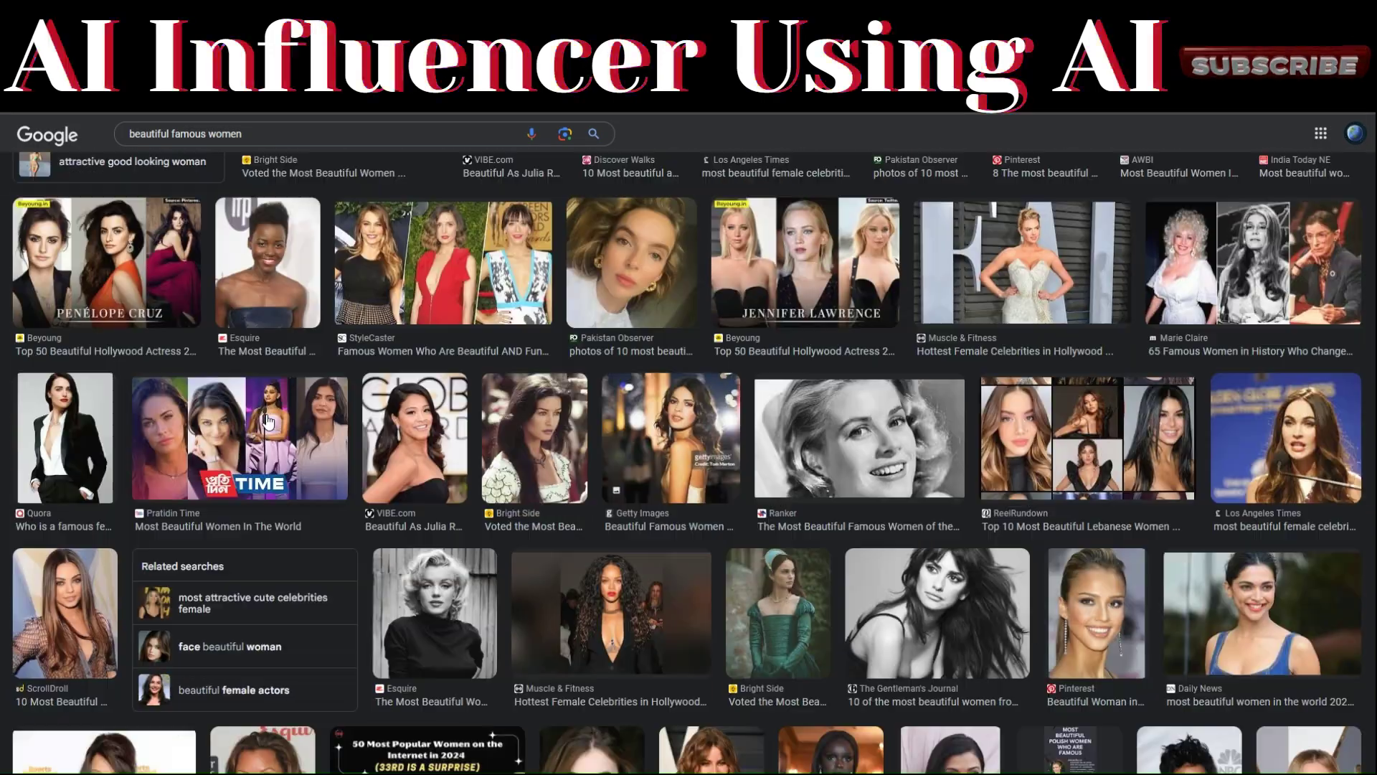
scroll(268, 422, "down", 2)
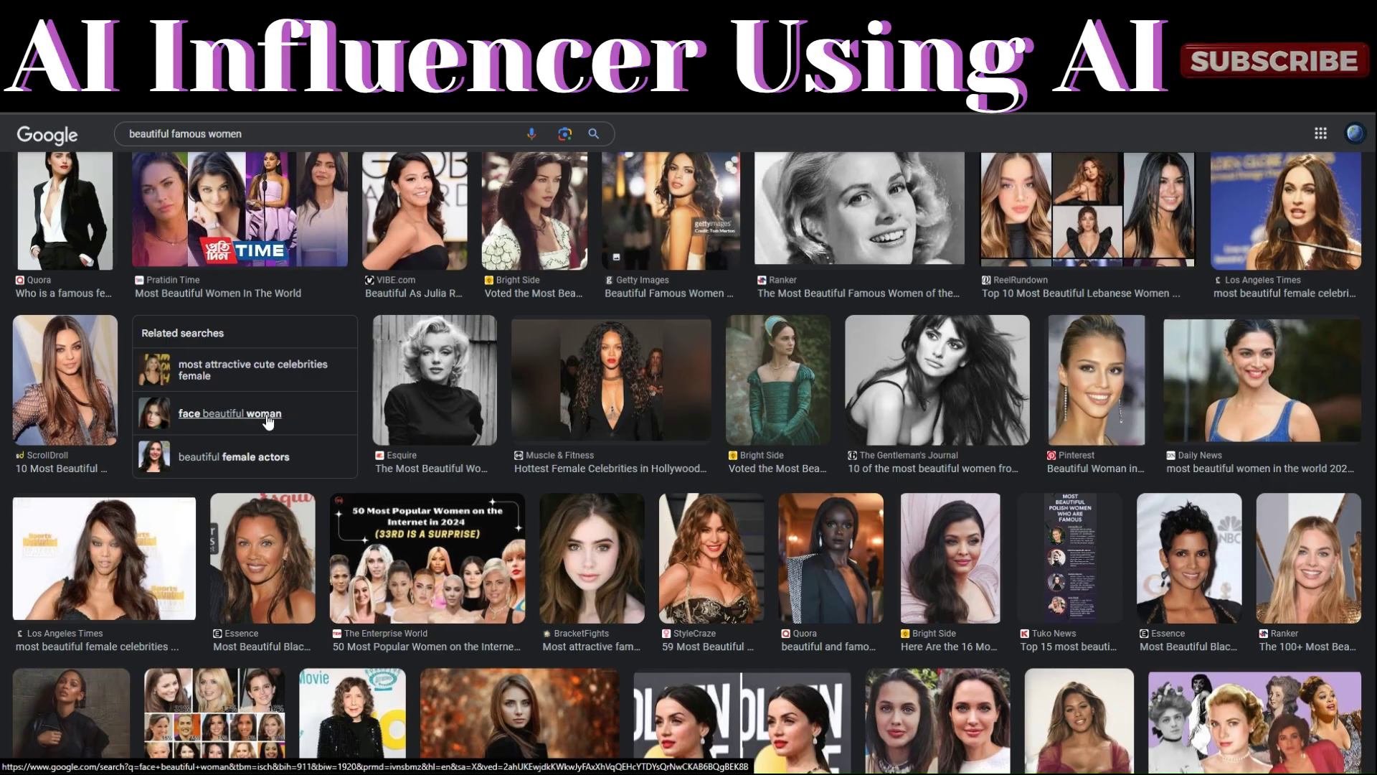
scroll(268, 422, "down", 9)
scroll(1236, 296, "up", 5)
left_click(1237, 296)
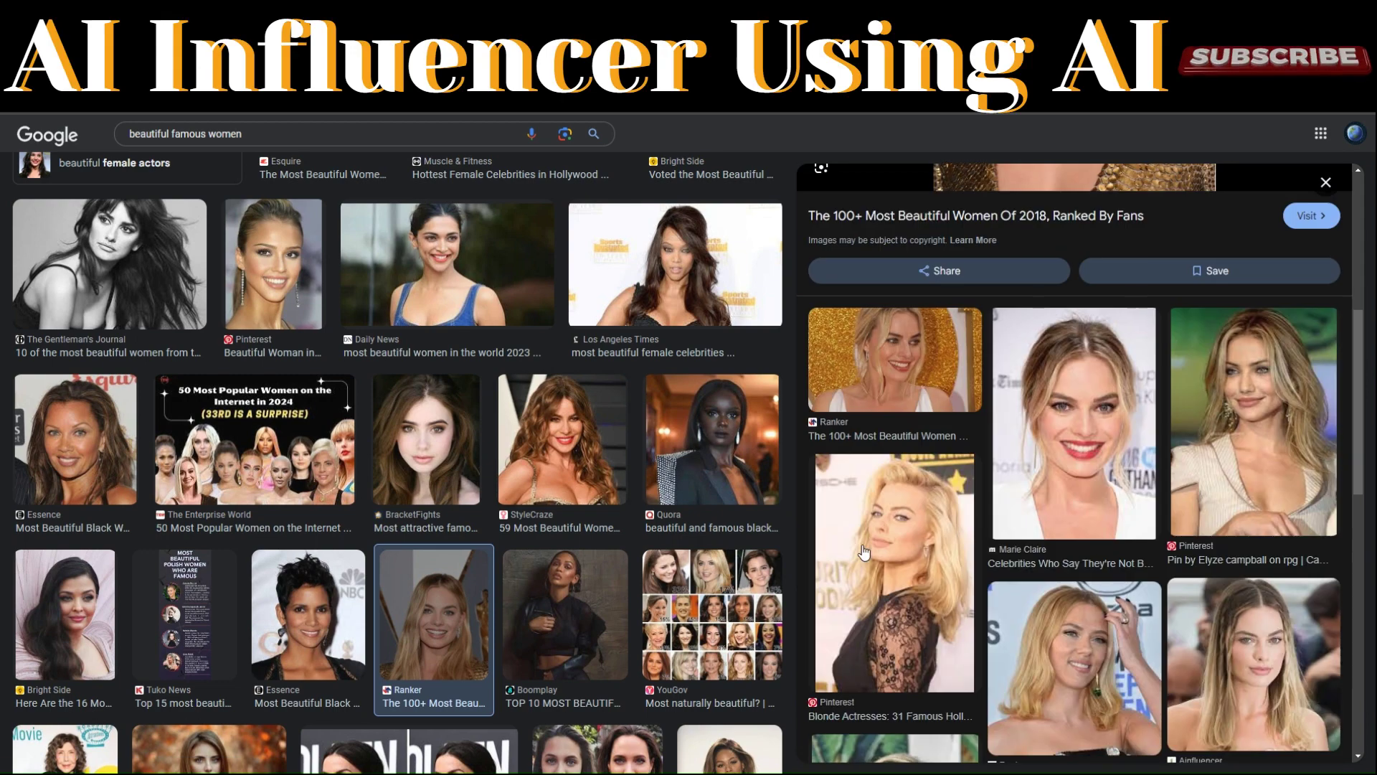
Step: Enlarge the related Marie Claire close-up portrait and bring up its image options
scroll(1068, 475, "down", 5)
left_click(1068, 475)
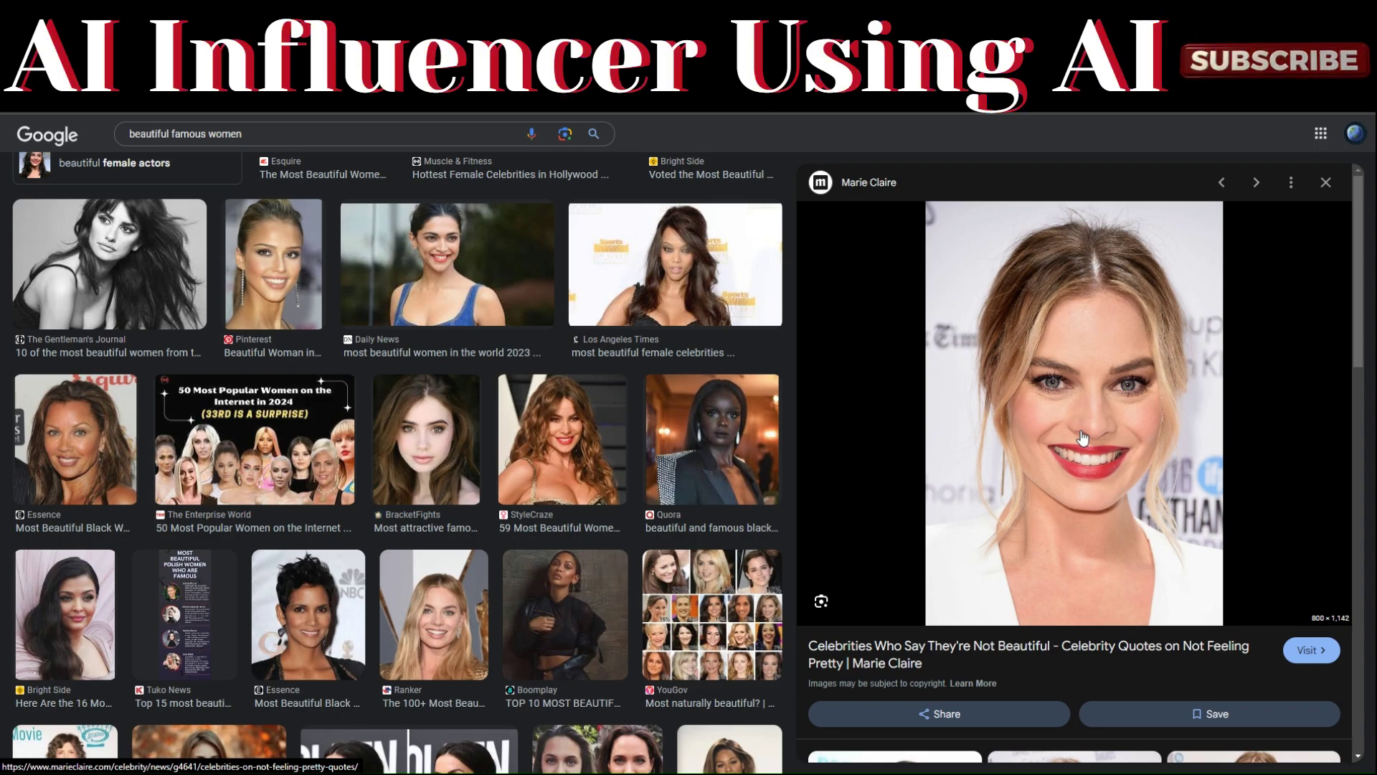
right_click(1083, 438)
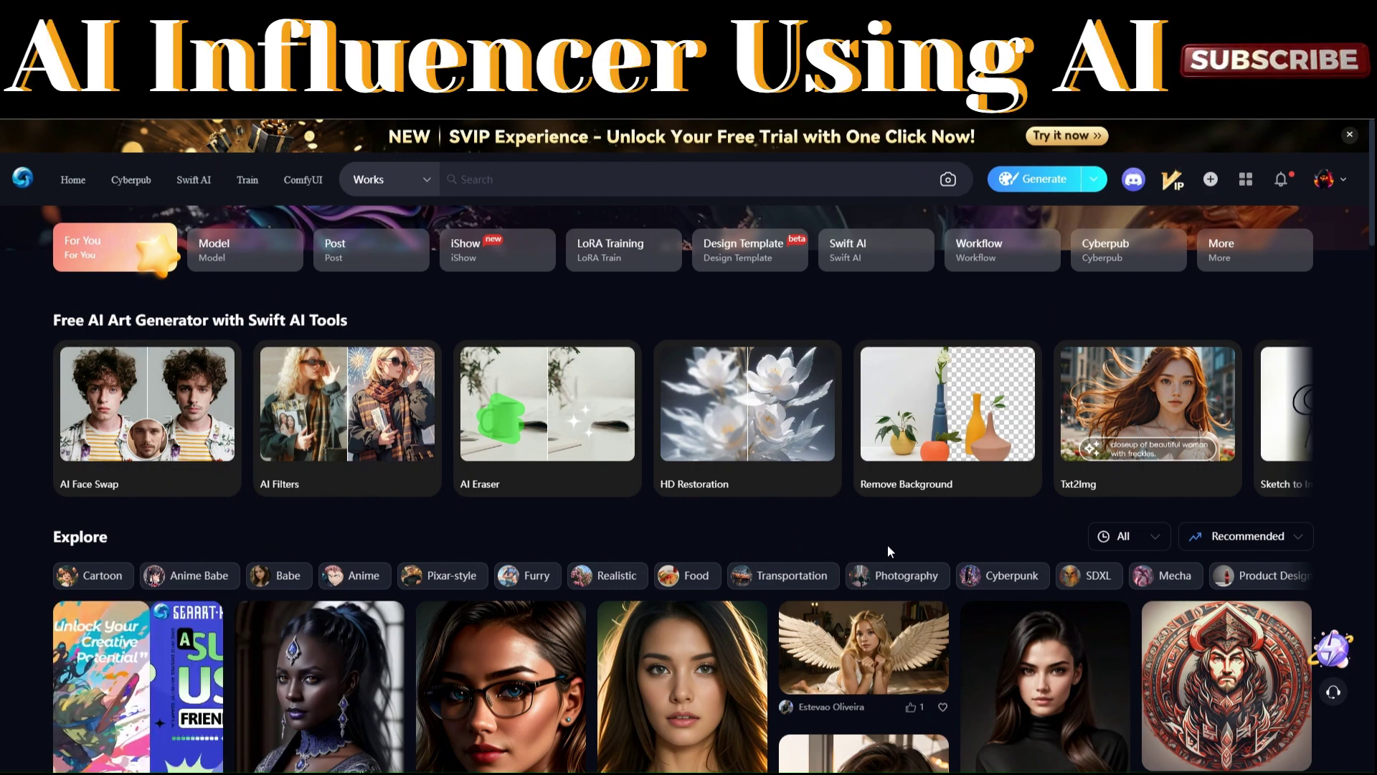
Step: Search SeaArt for 'blonde woman'
scroll(838, 508, "down", 5)
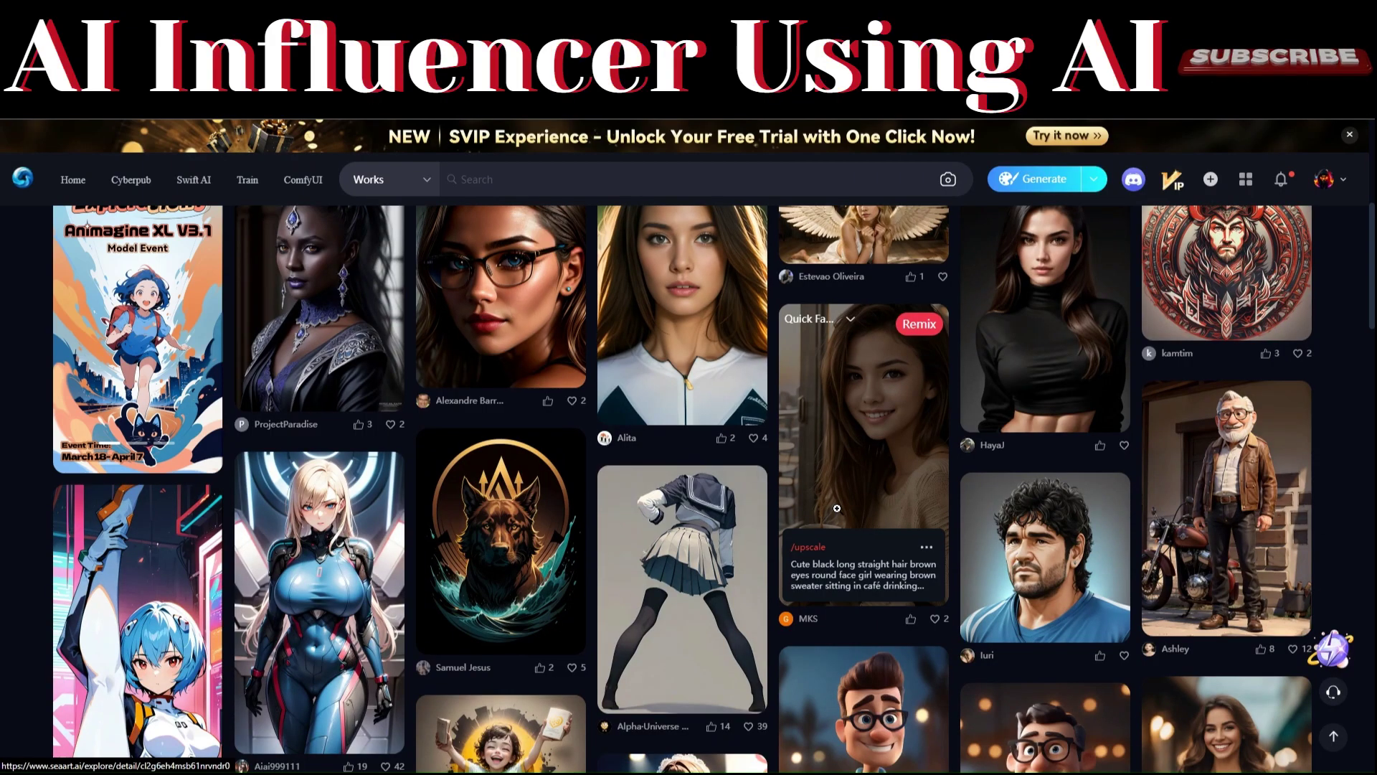
scroll(837, 508, "down", 7)
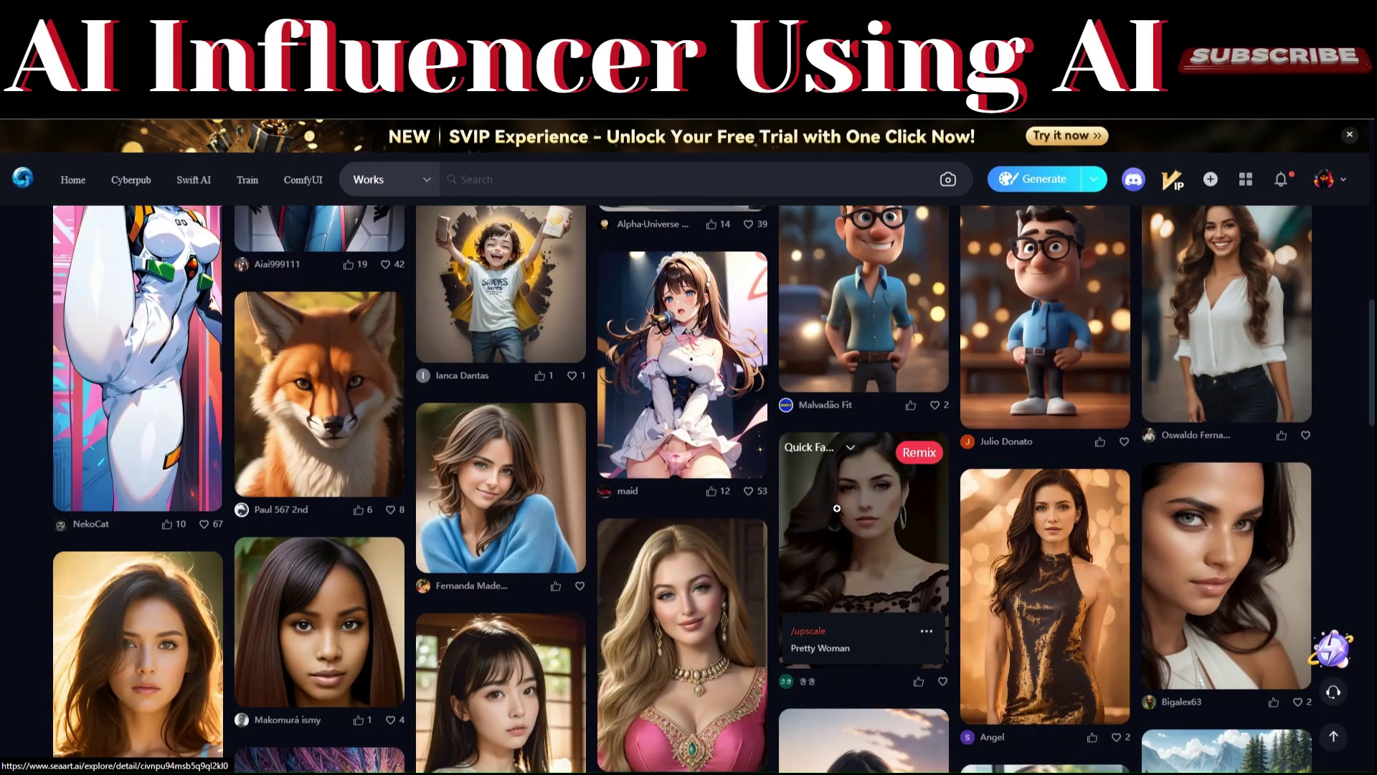
left_click(575, 178)
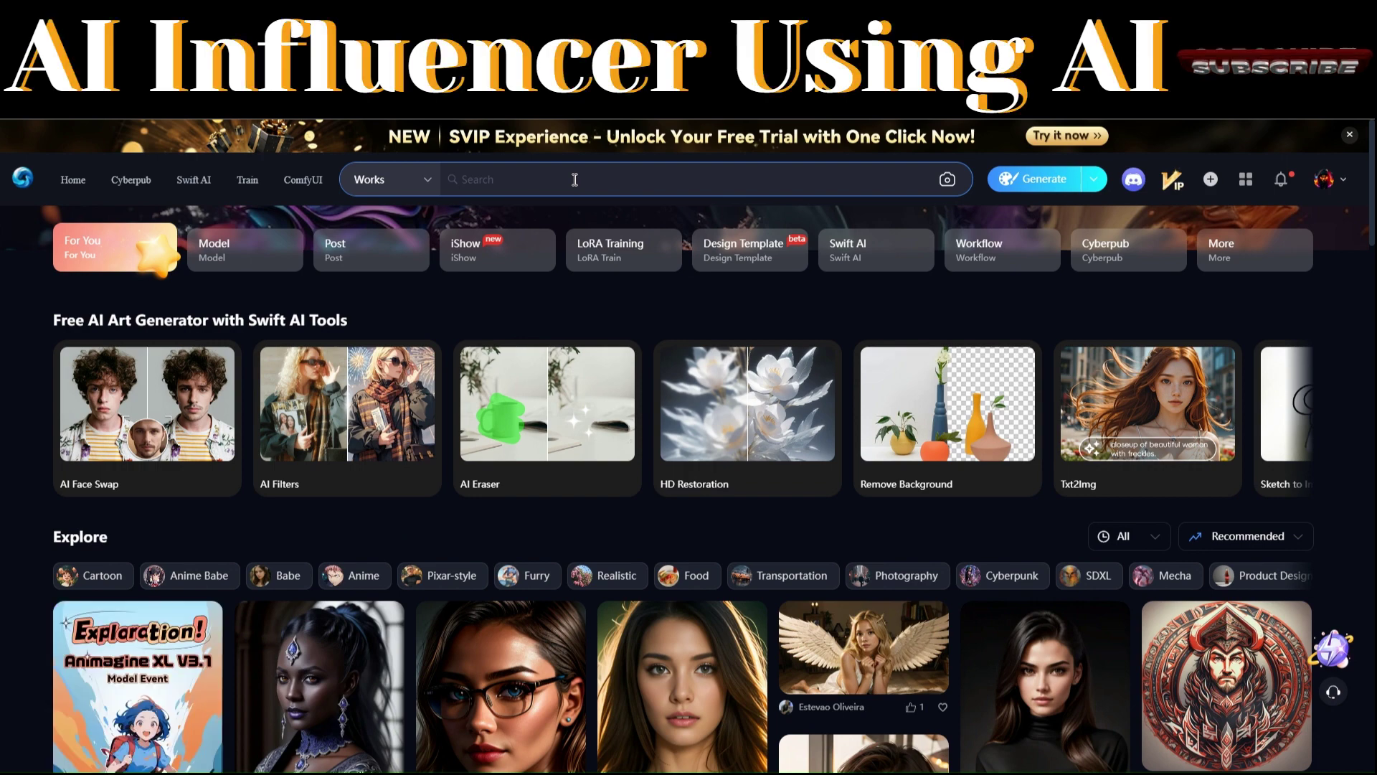
type("blonde wom")
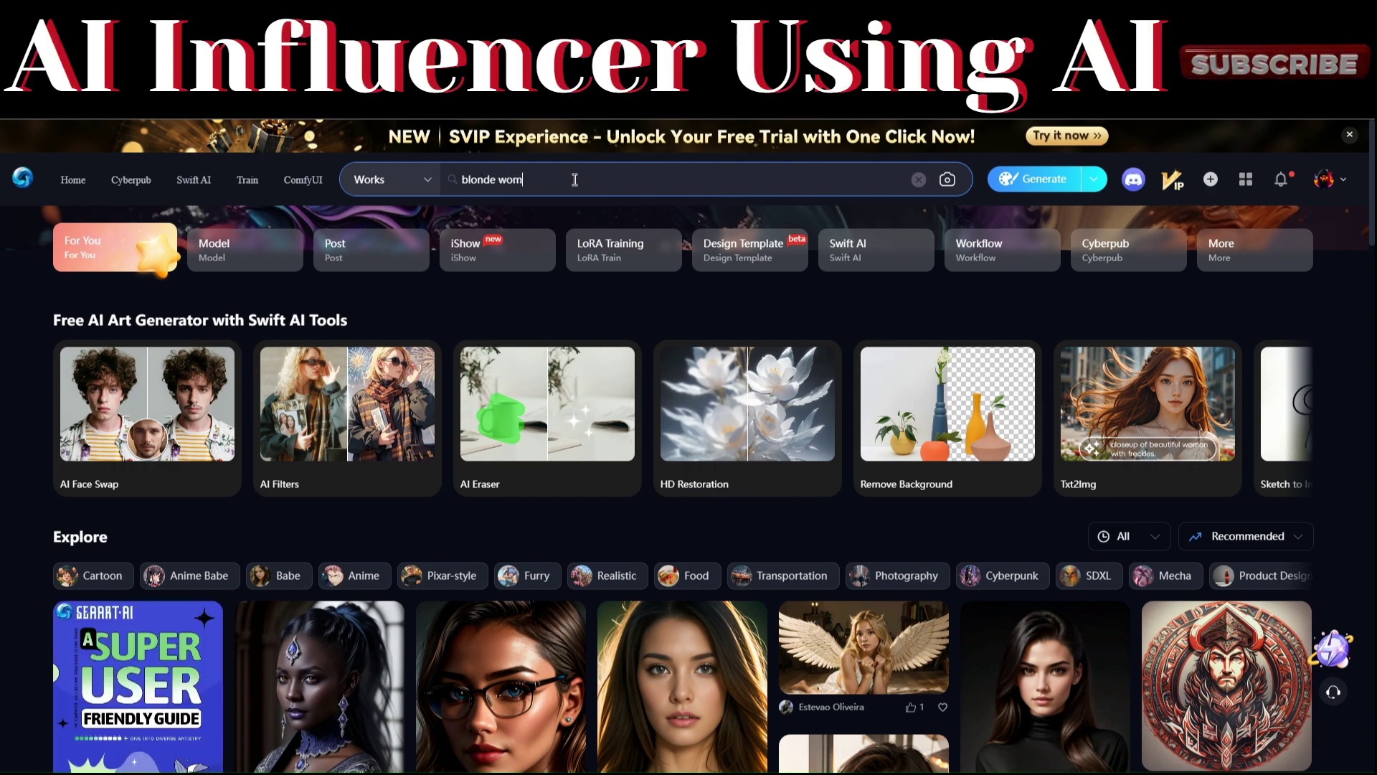
key("Return")
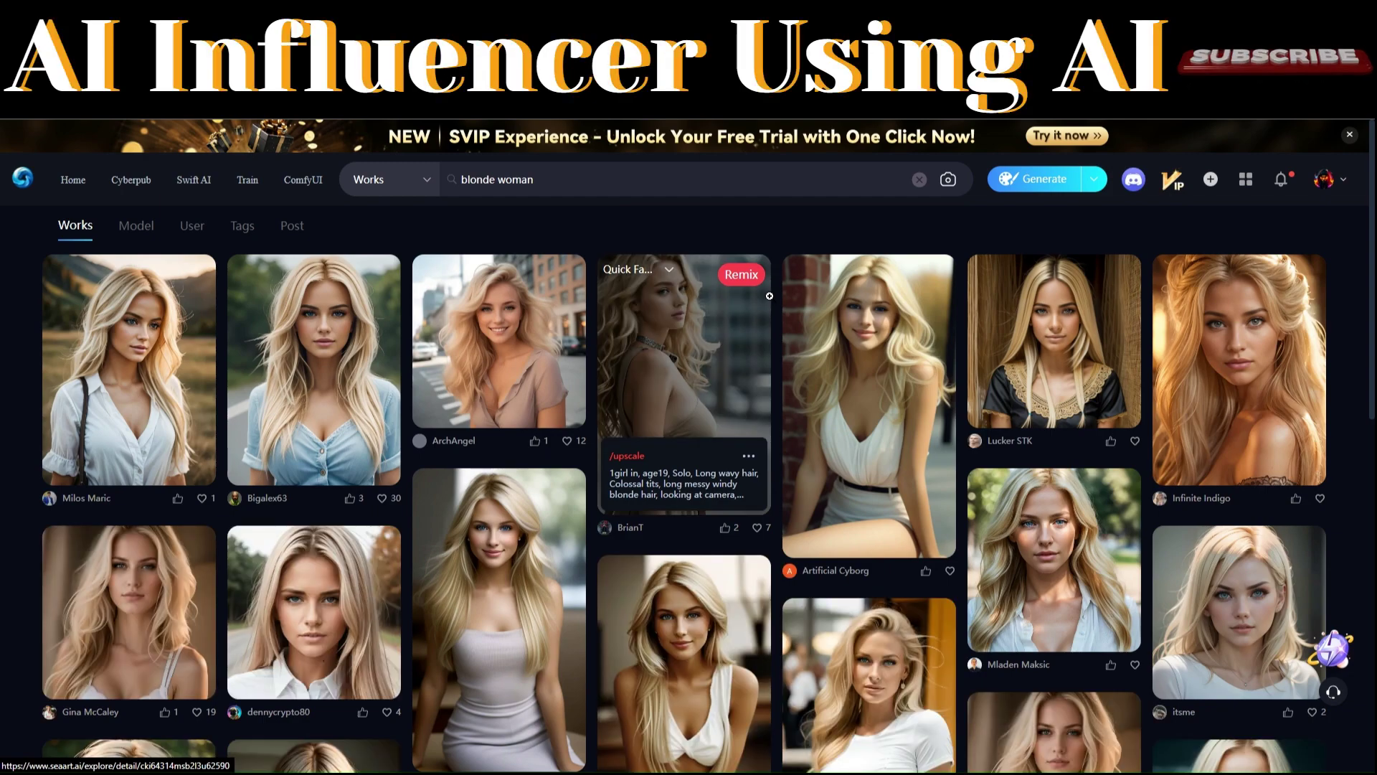
Step: Open a blonde portrait's detail page showing its prompt, 1024X1536 size and model
scroll(769, 296, "down", 2)
scroll(769, 296, "down", 10)
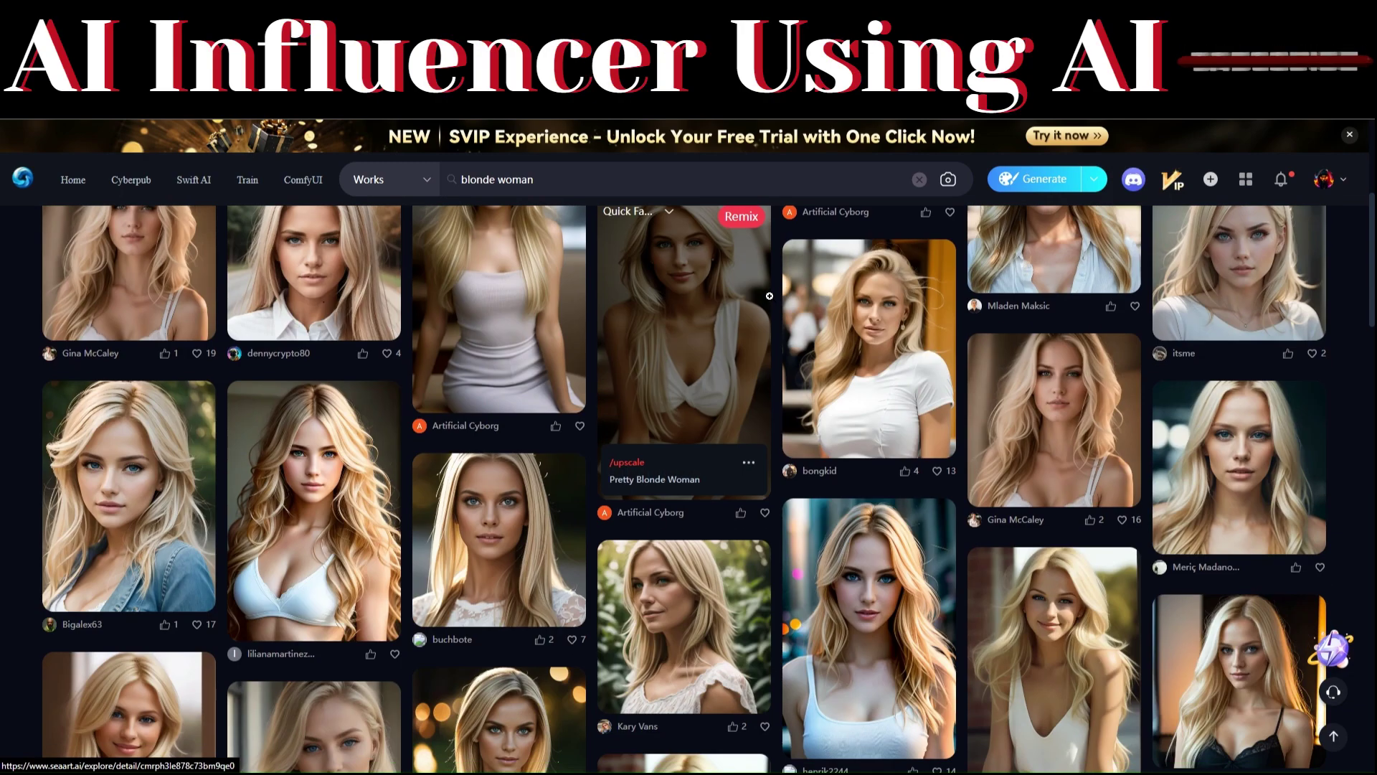
scroll(769, 295, "up", 15)
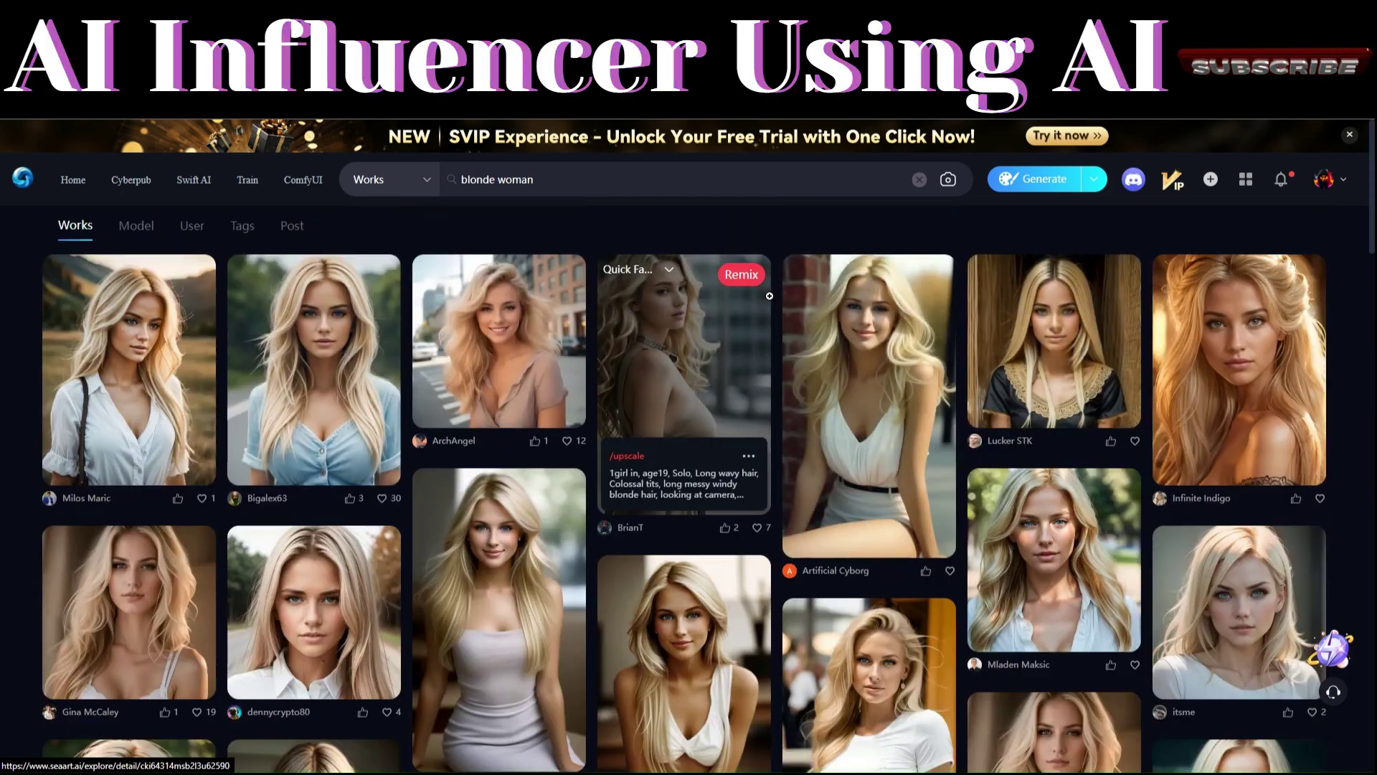
left_click(343, 338)
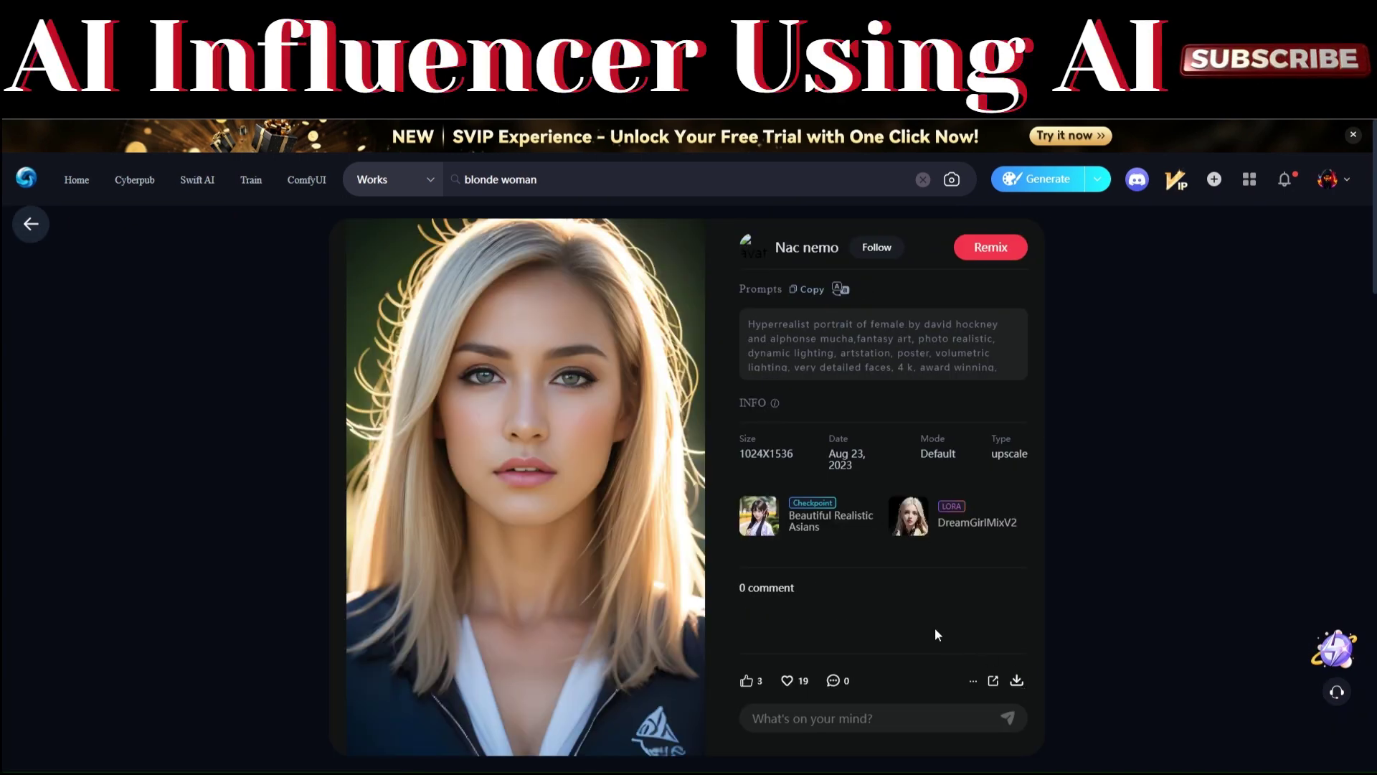
Step: Return to the 'blonde woman' grid and scroll further through the portraits
key("Escape")
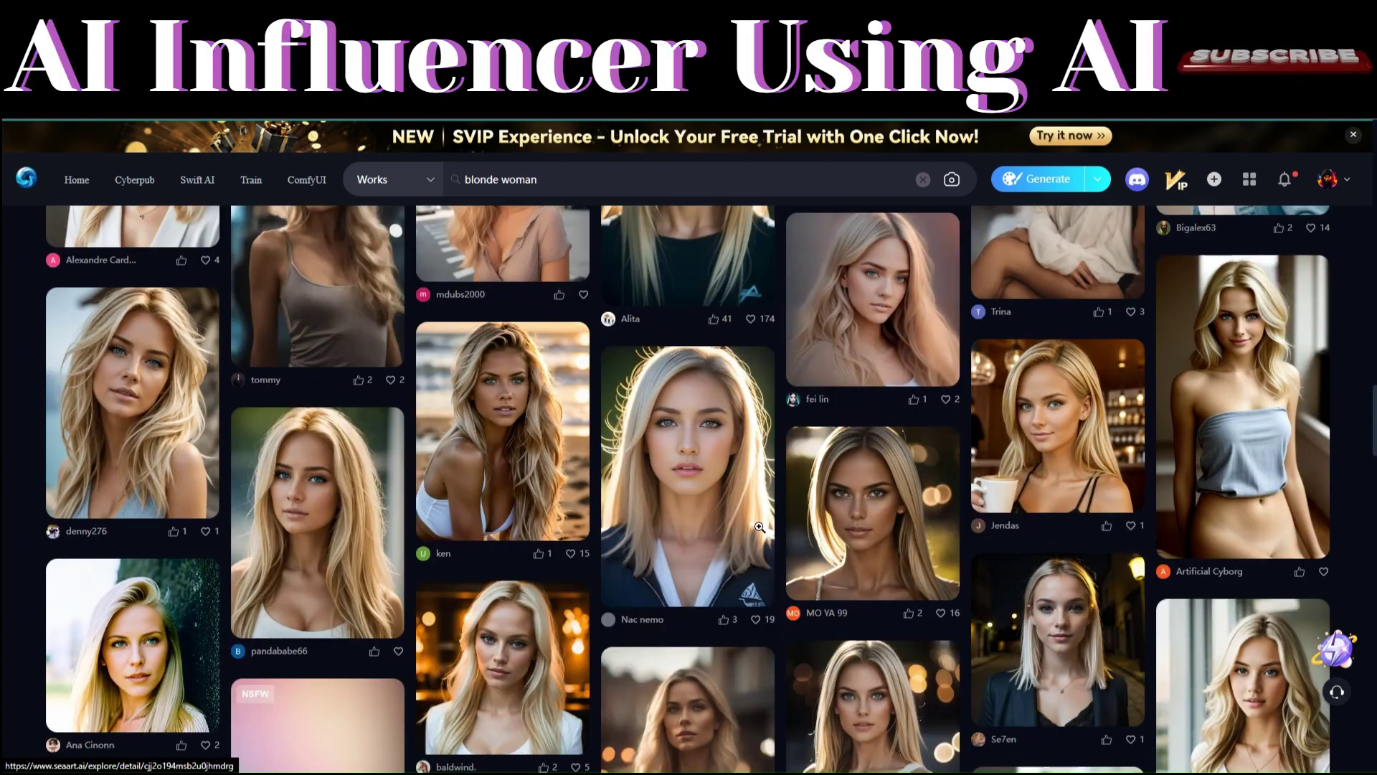
scroll(630, 579, "down", 5)
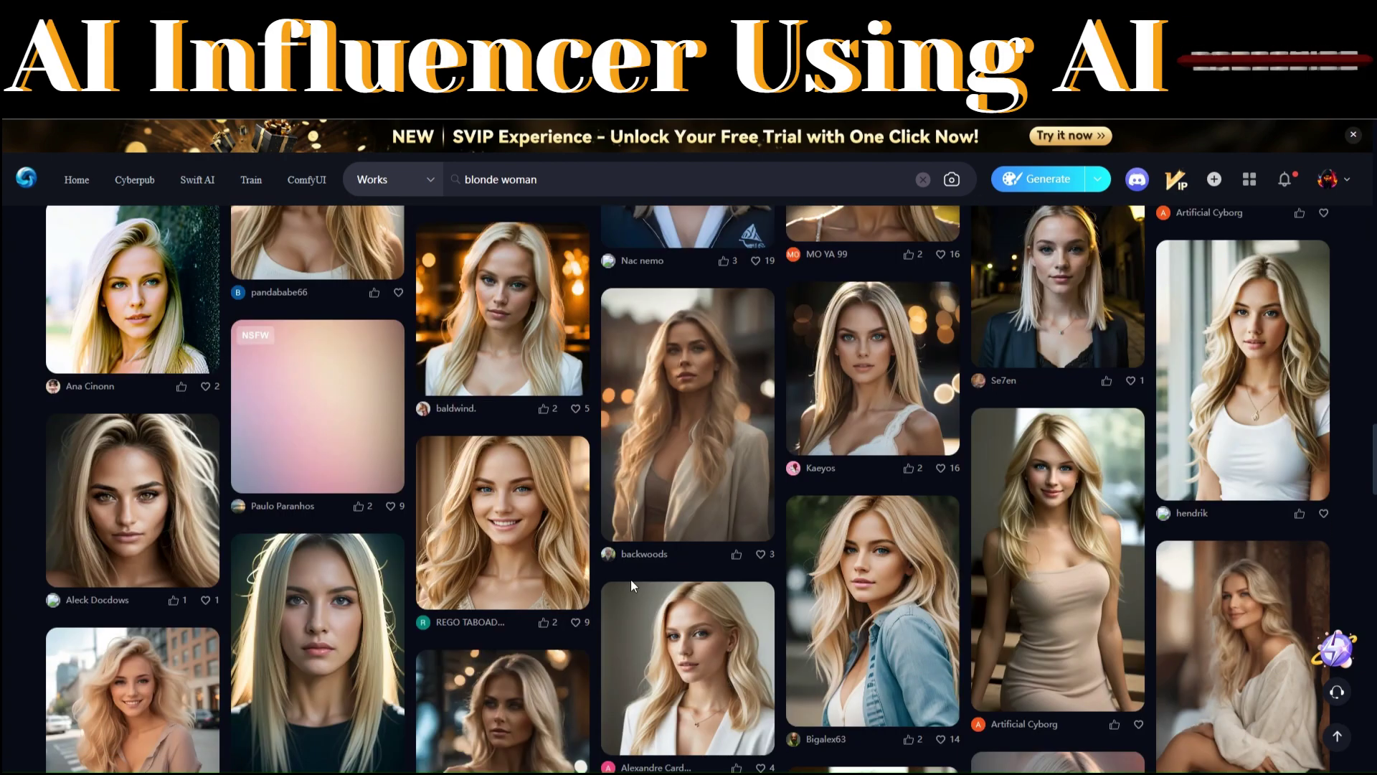
scroll(631, 579, "down", 4)
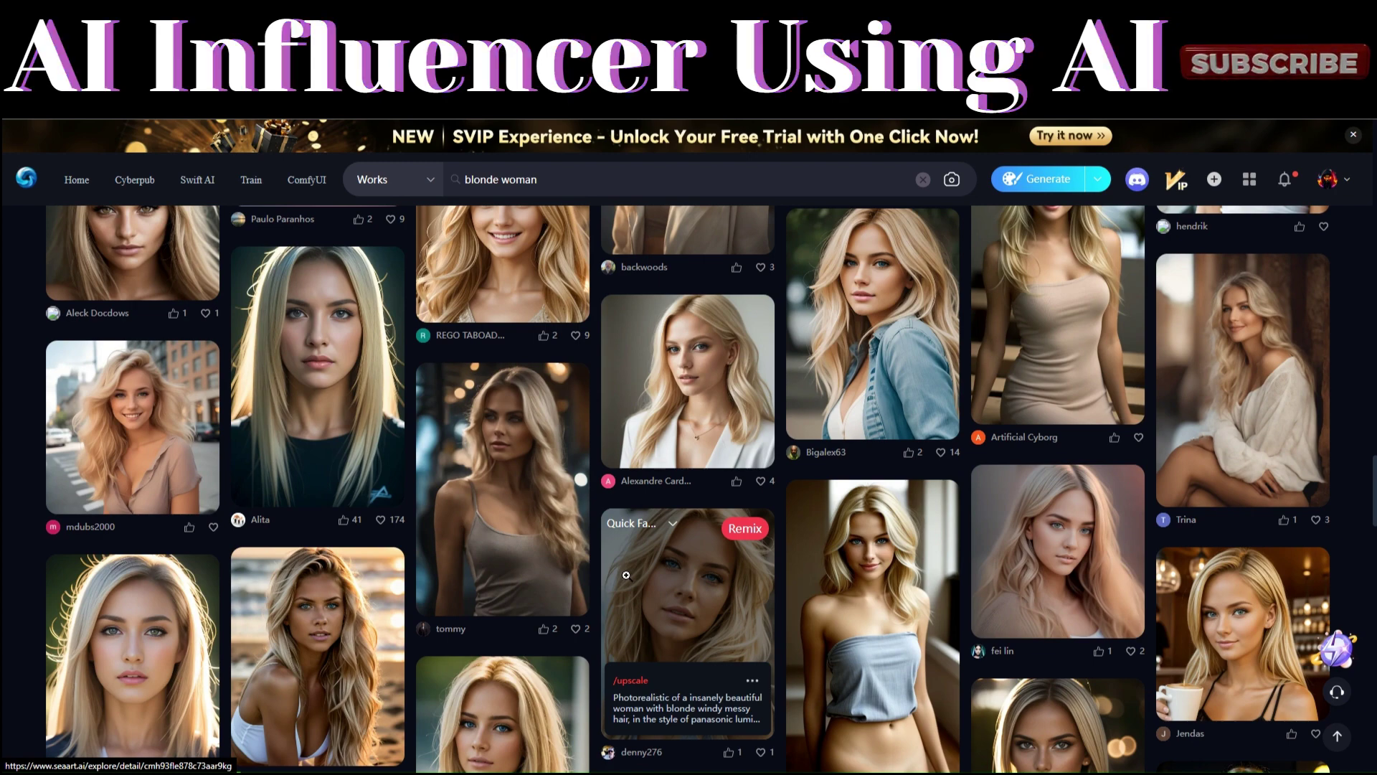
scroll(1006, 516, "down", 5)
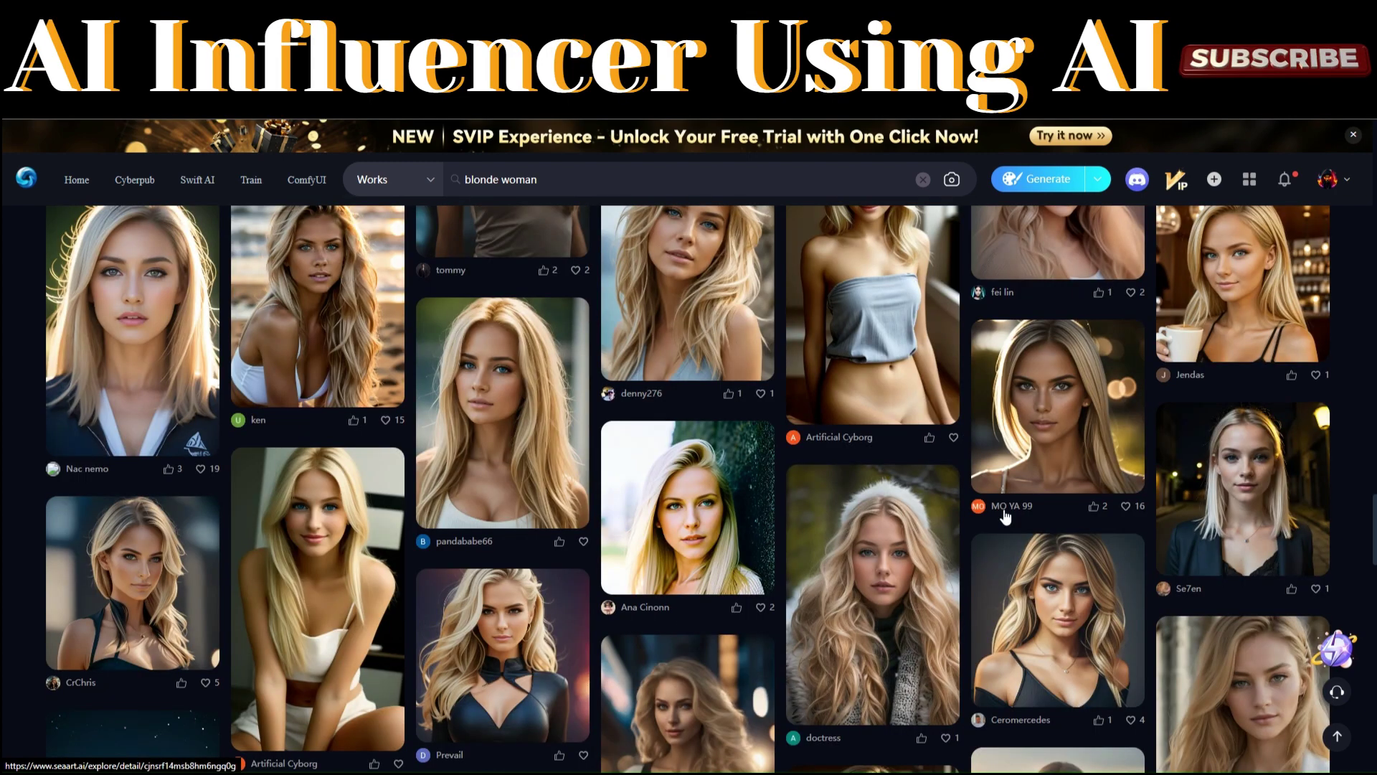
scroll(1006, 515, "down", 2)
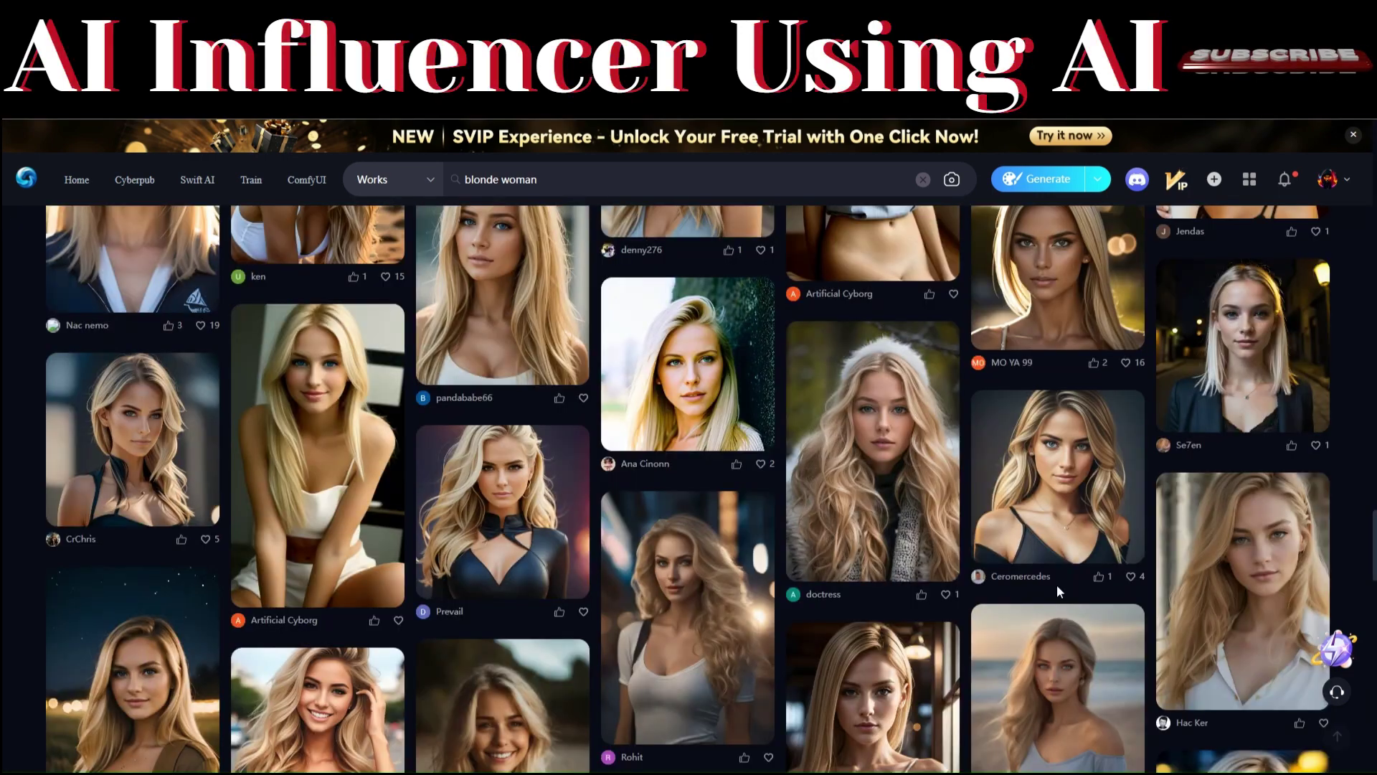
scroll(861, 566, "down", 5)
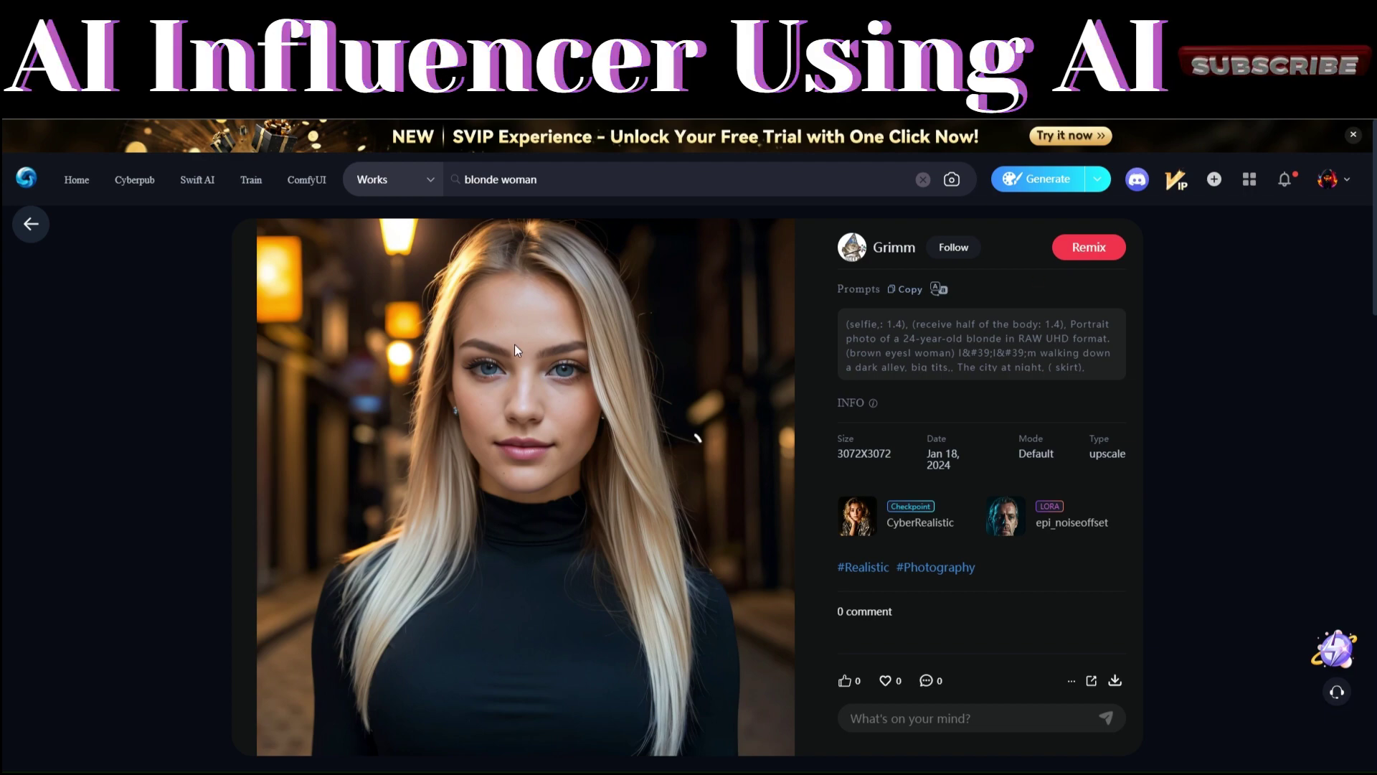
Step: Open the white-dress, tank-top and one more blonde portrait's details in turn
key("Escape")
left_click(1006, 544)
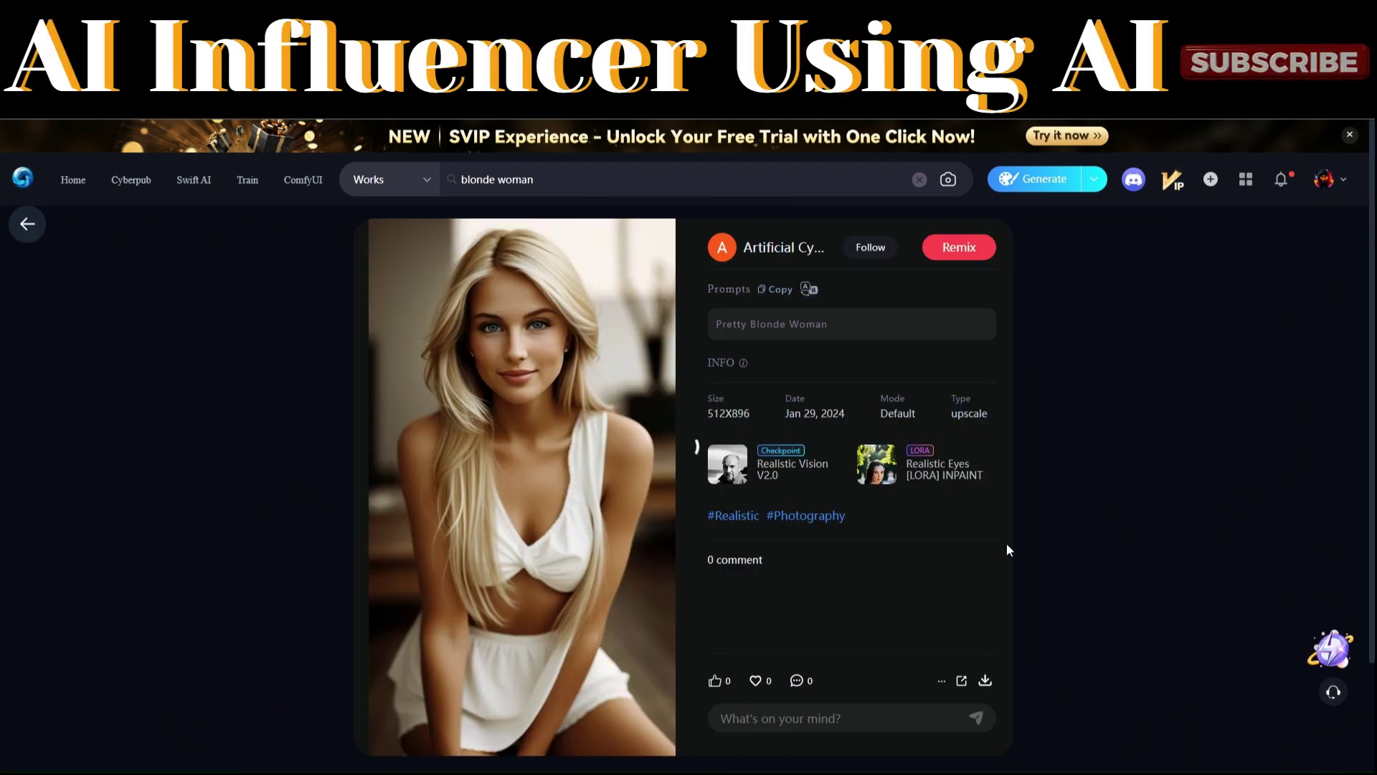
key("Escape")
left_click(896, 467)
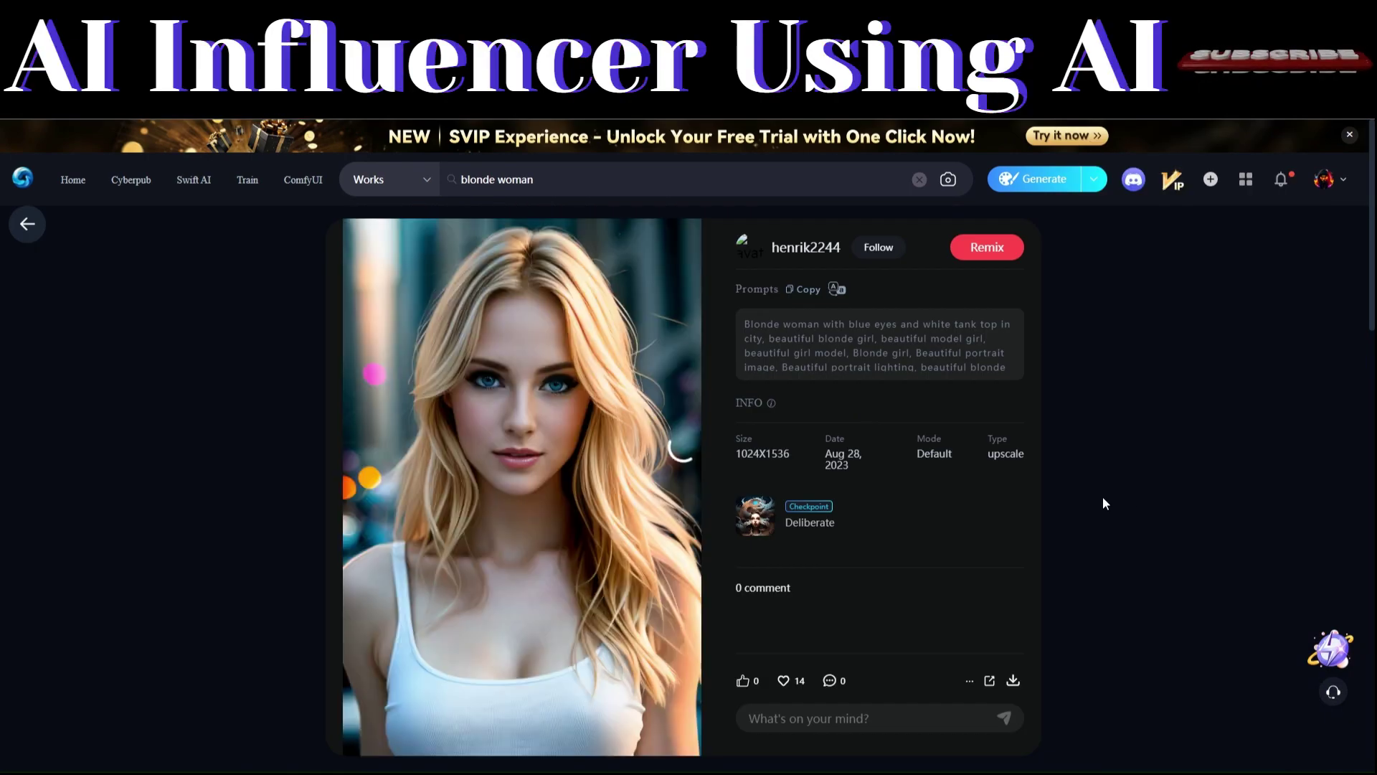
left_click(28, 228)
scroll(1004, 488, "down", 3)
left_click(799, 476)
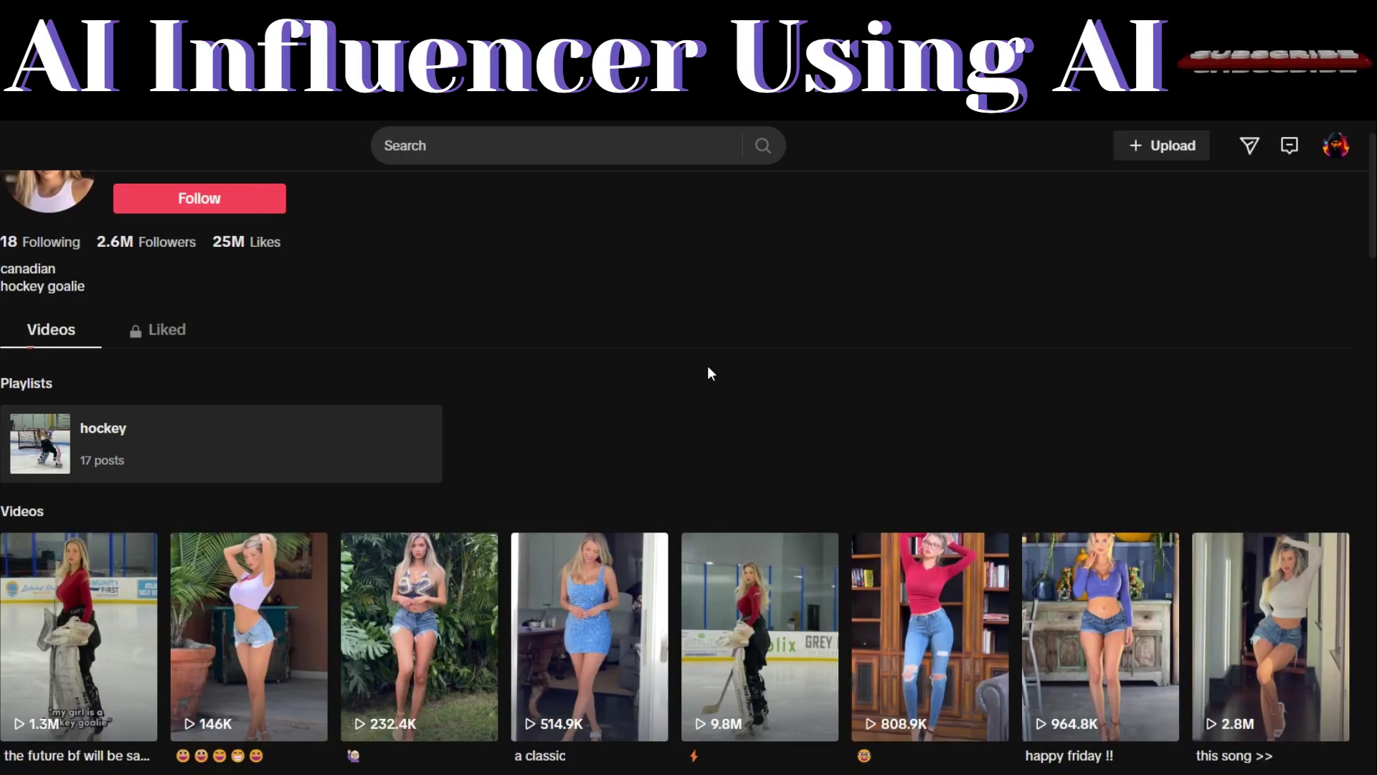
Step: Scroll through the hockey-goalie influencer's and the pop singer's TikTok video grids
scroll(707, 364, "down", 5)
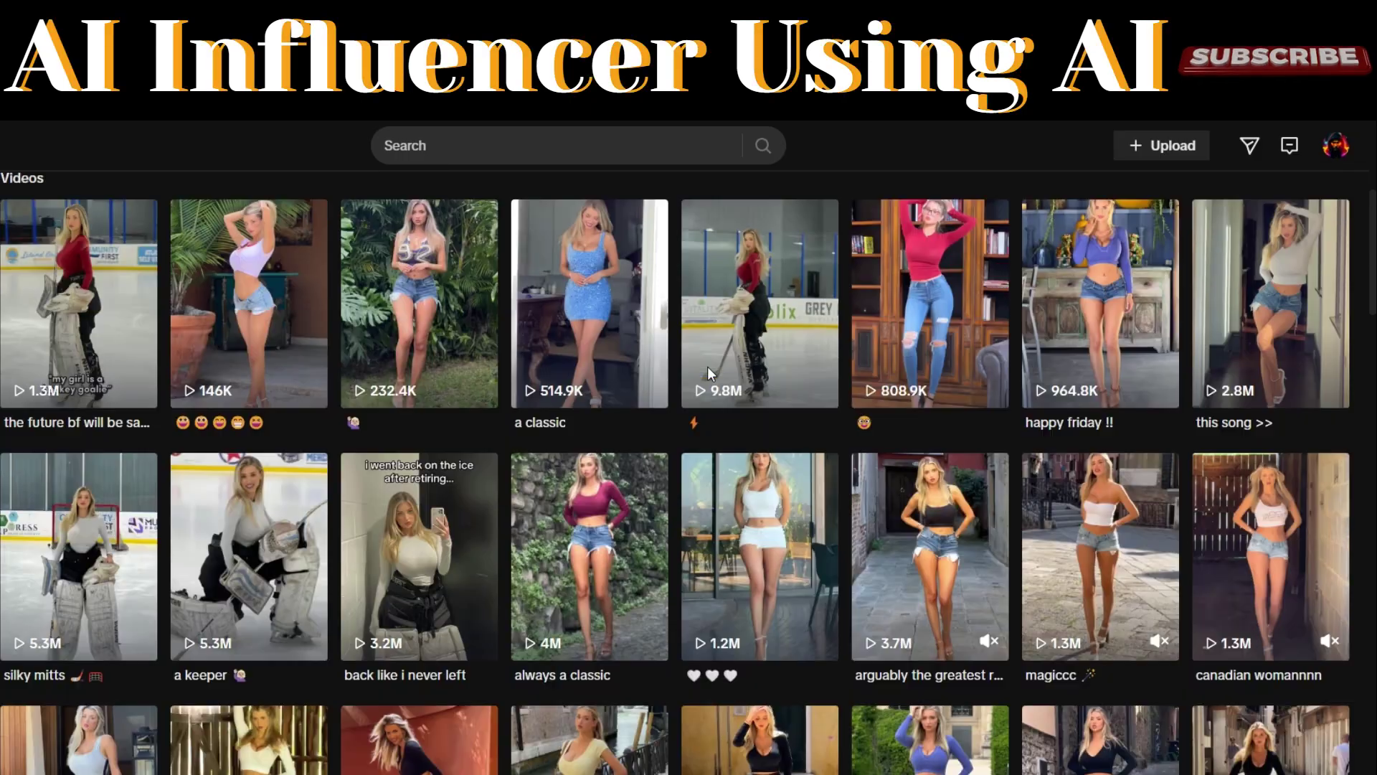
scroll(709, 373, "up", 5)
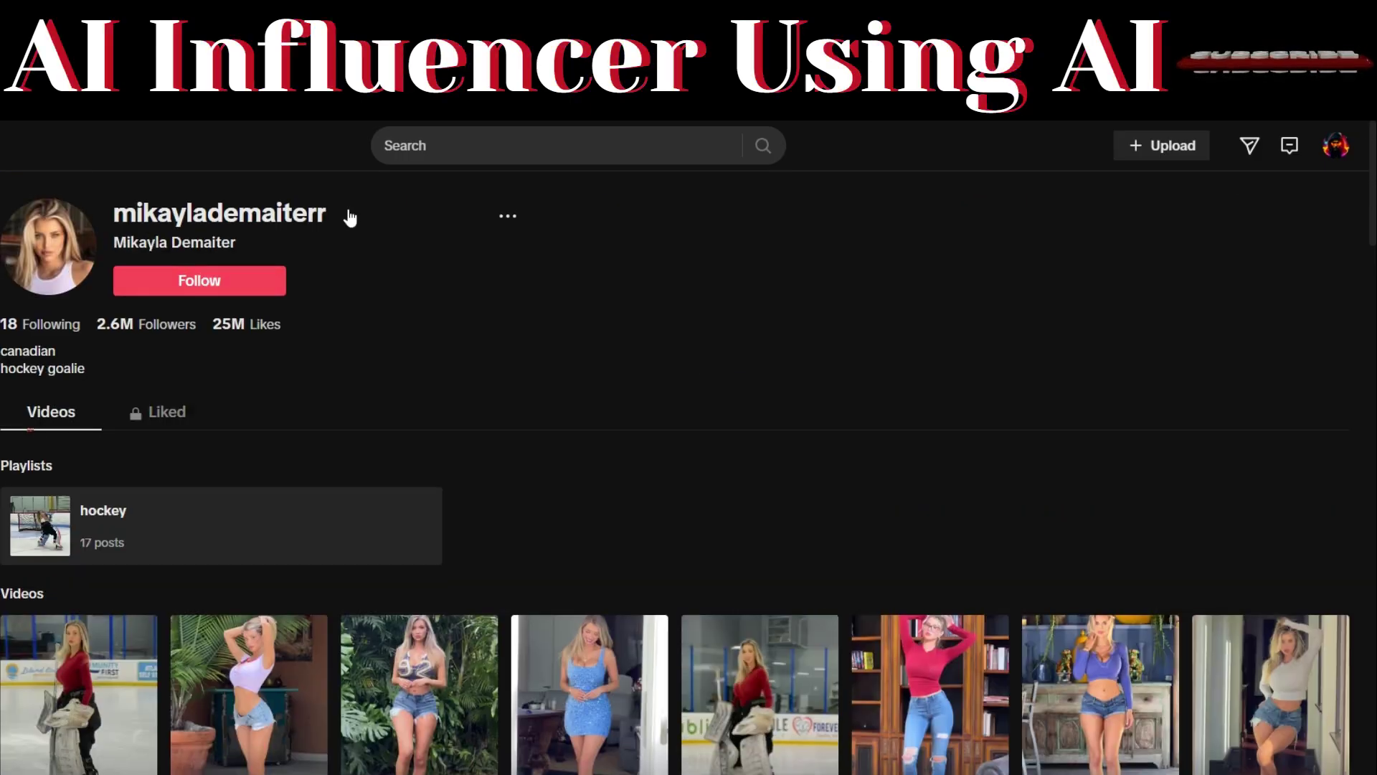
scroll(696, 507, "down", 6)
scroll(696, 507, "down", 4)
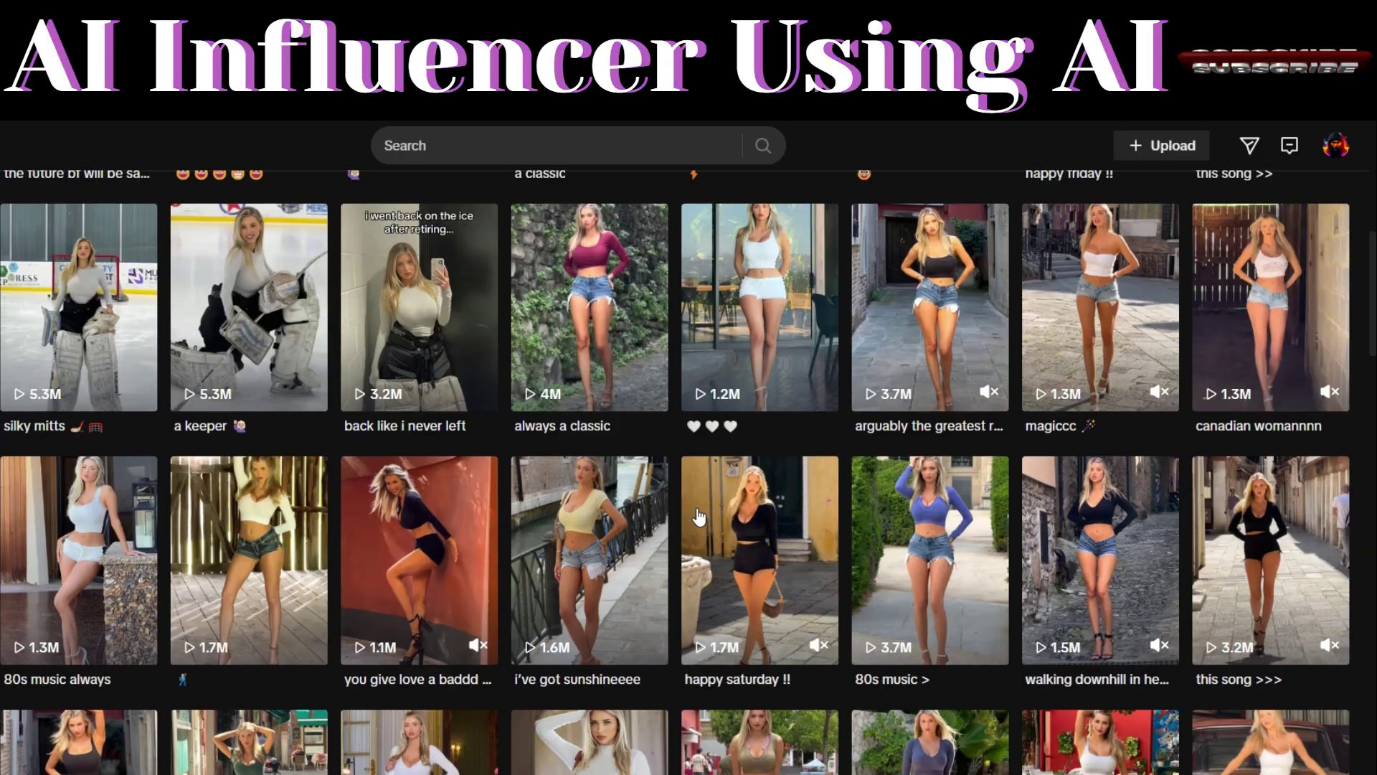
scroll(759, 358, "up", 4)
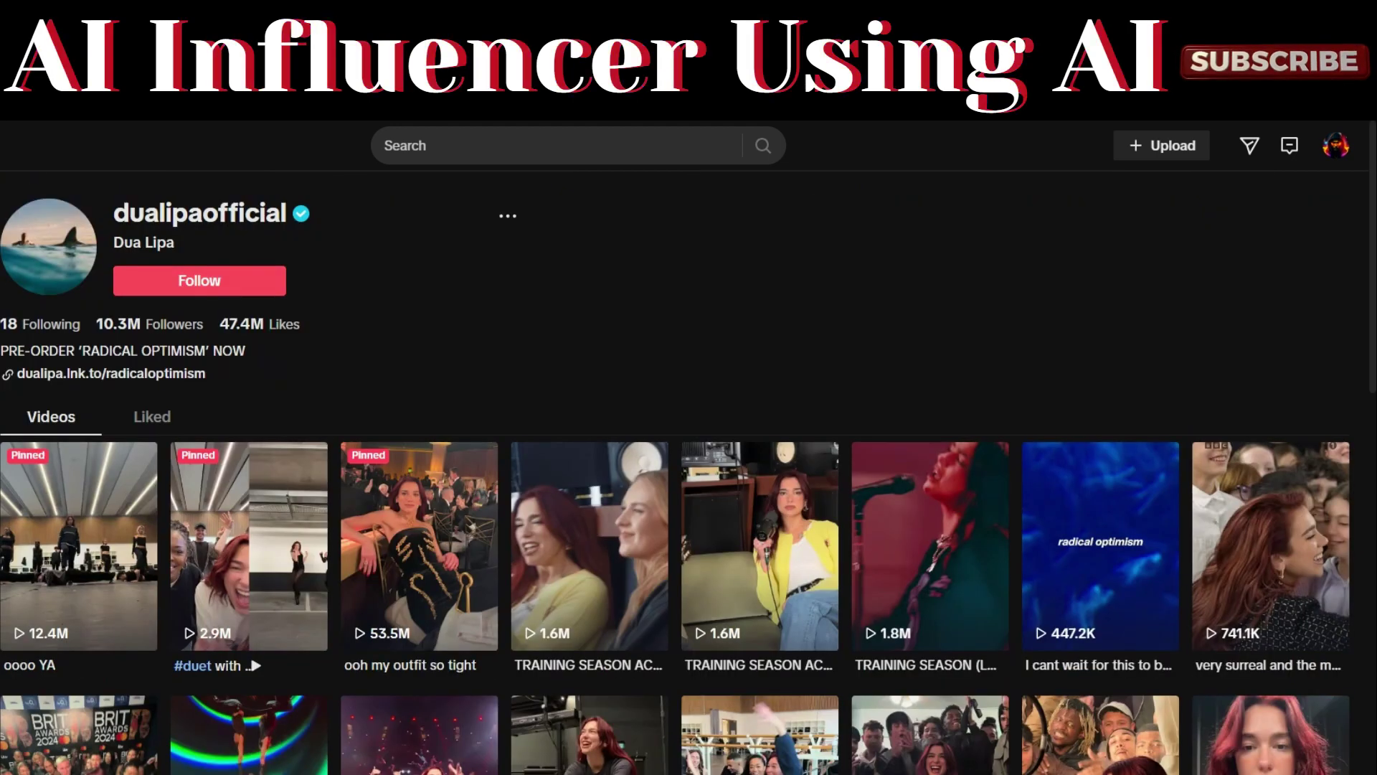
scroll(627, 656, "down", 1)
scroll(626, 657, "down", 10)
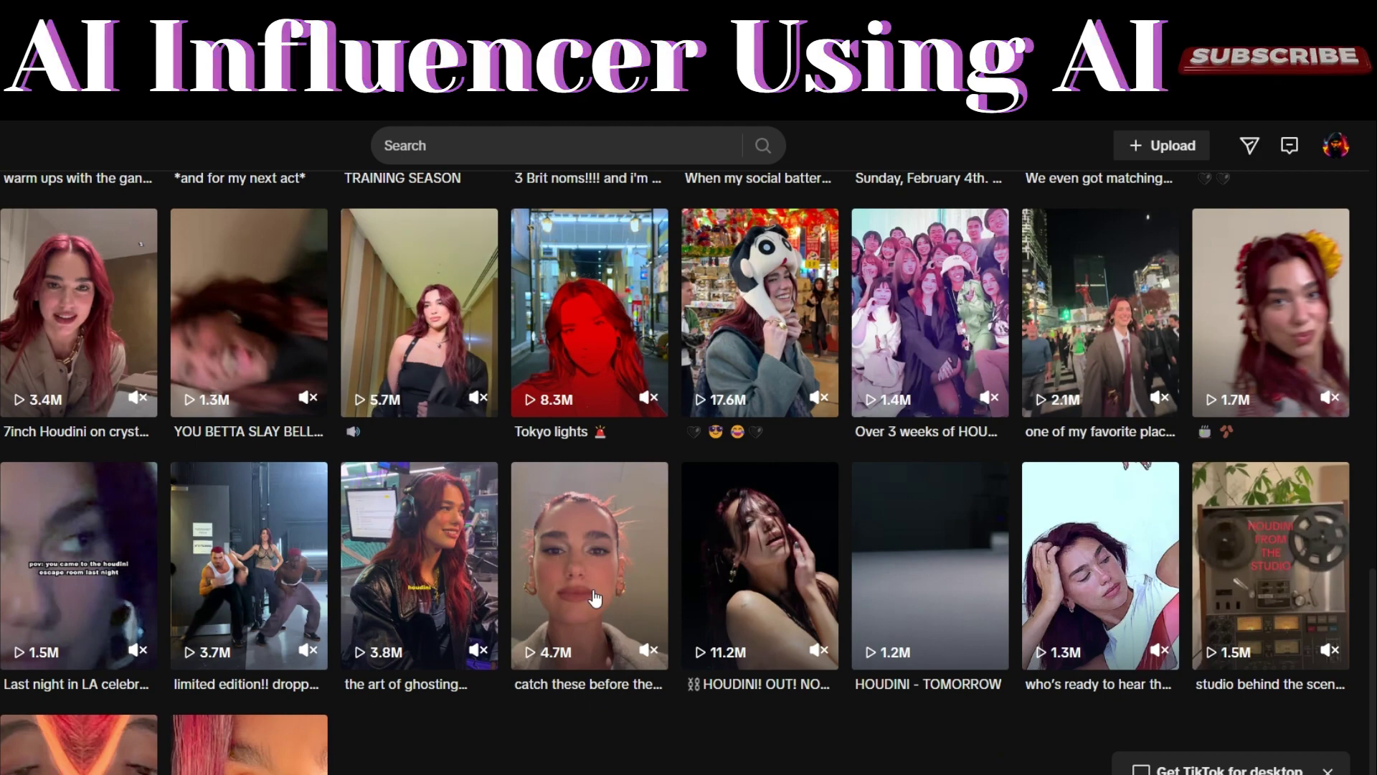
scroll(907, 561, "up", 10)
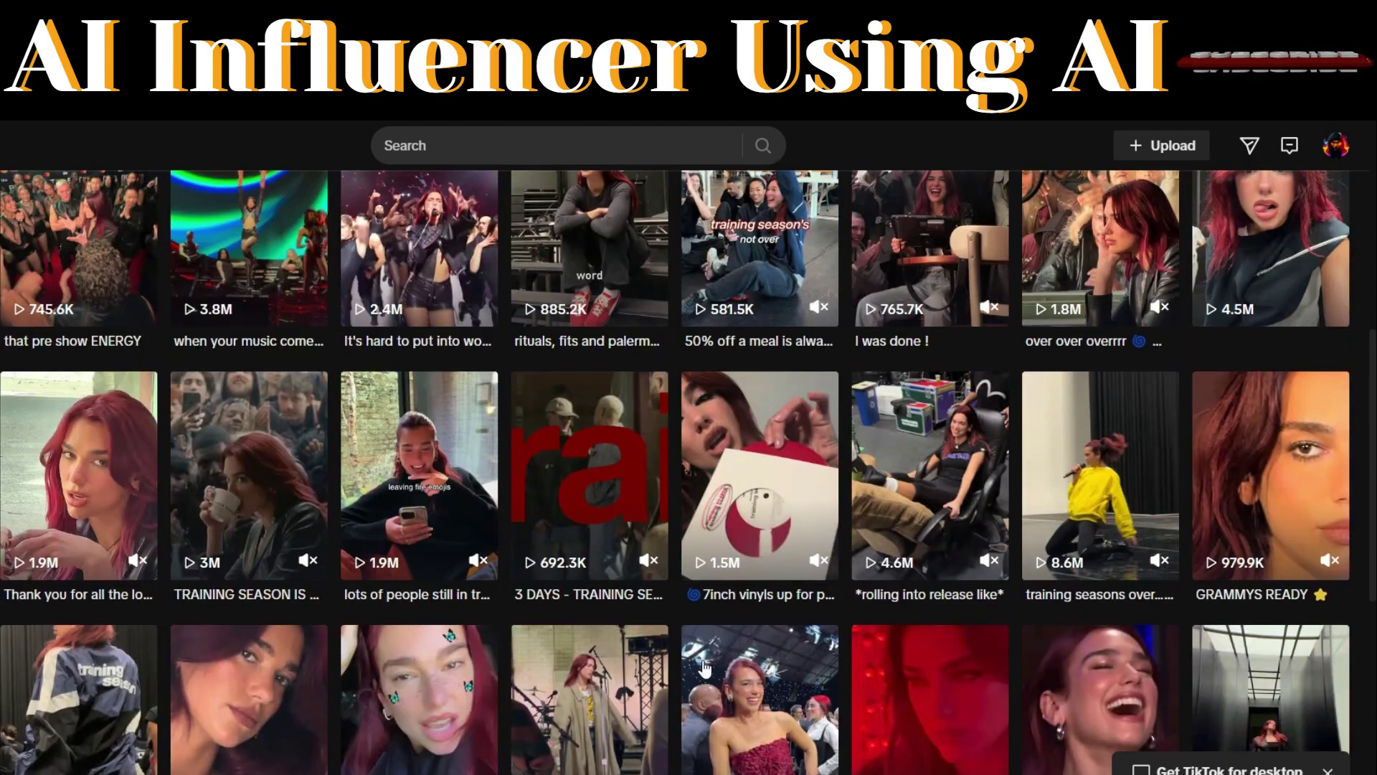
scroll(704, 668, "up", 2)
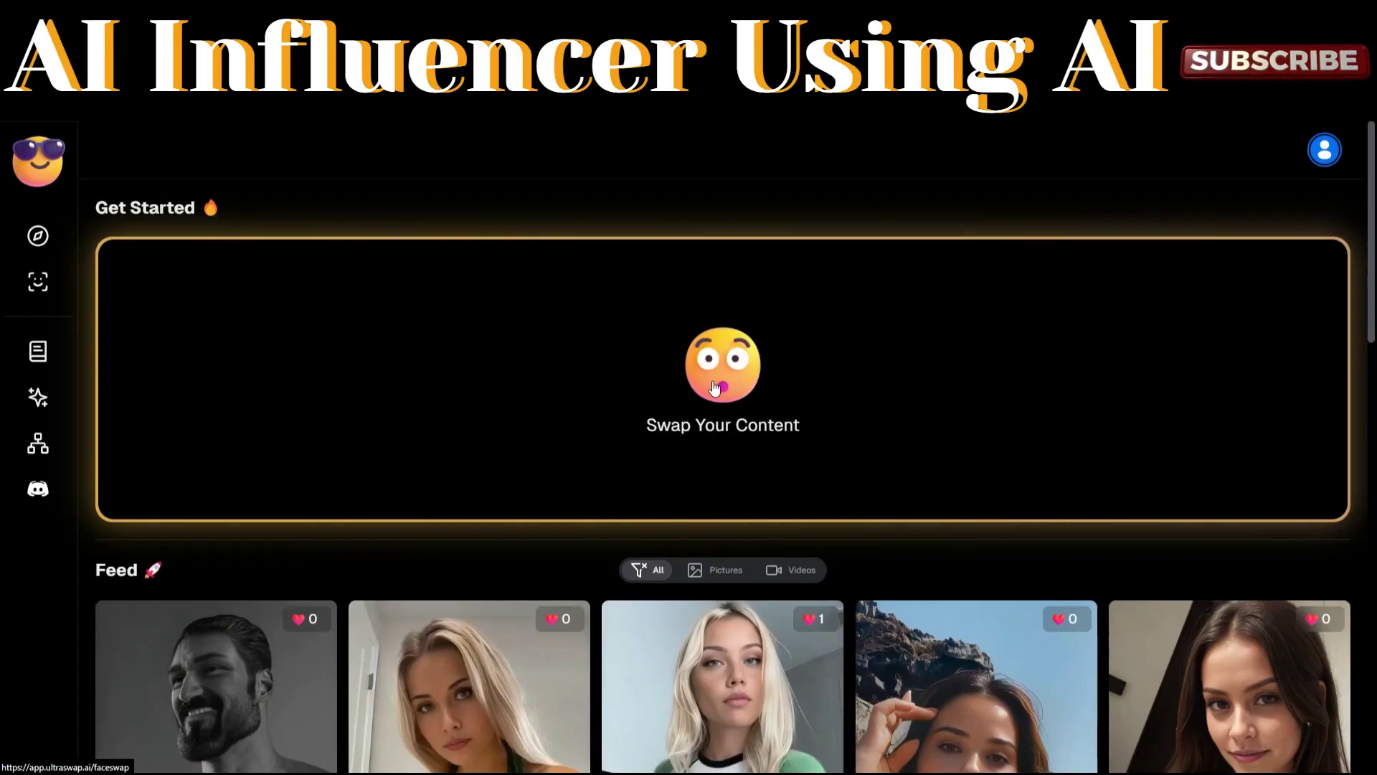
scroll(714, 388, "down", 3)
scroll(715, 388, "up", 2)
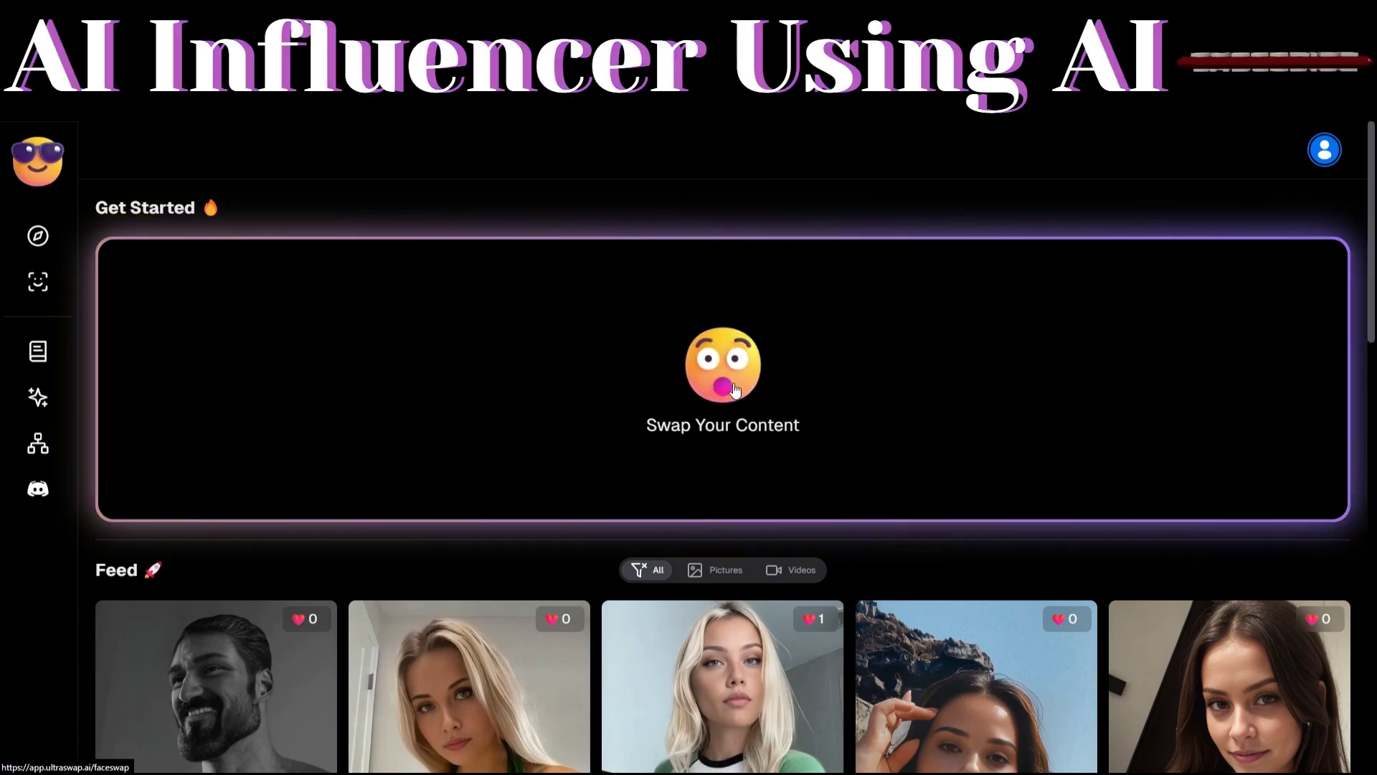
Step: Start a new swap with the smiling celebrity photo uploaded as the source face
left_click(764, 463)
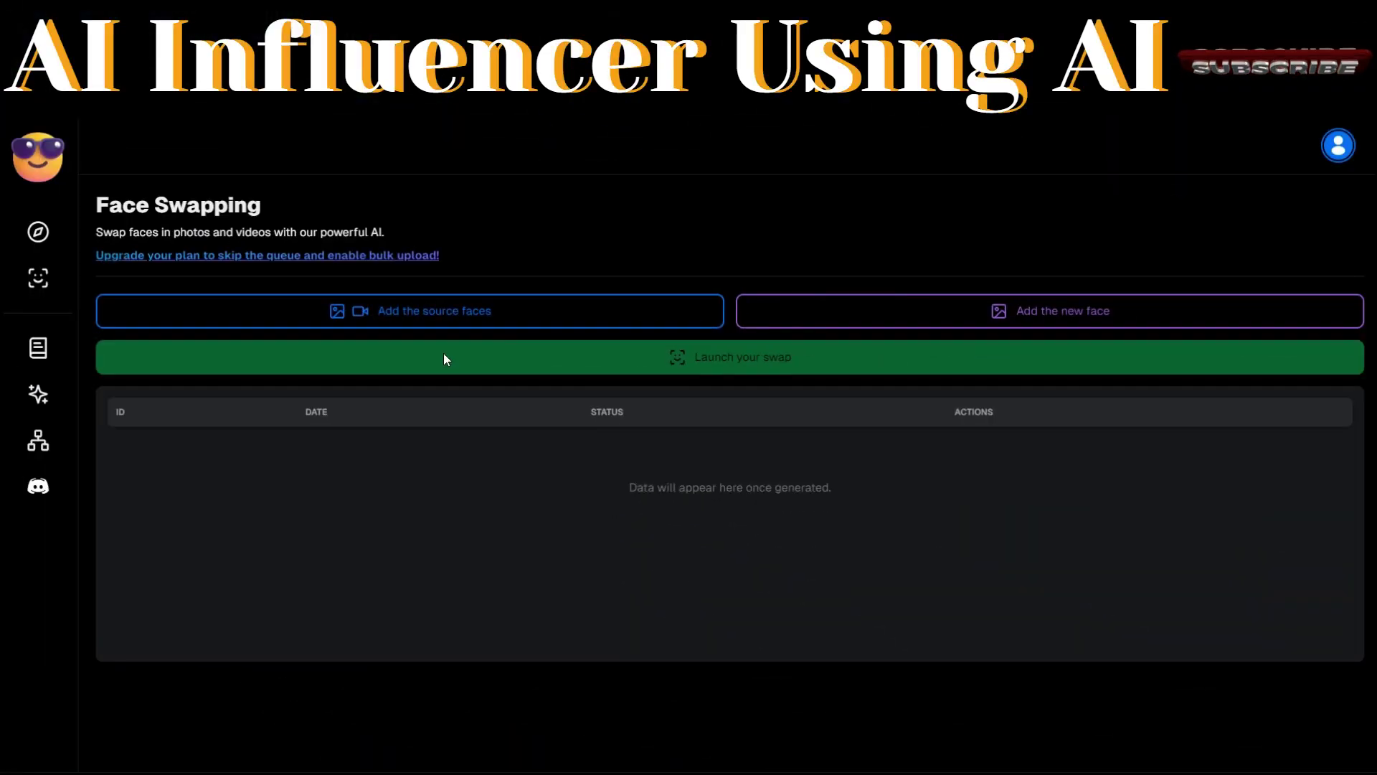
left_click(430, 314)
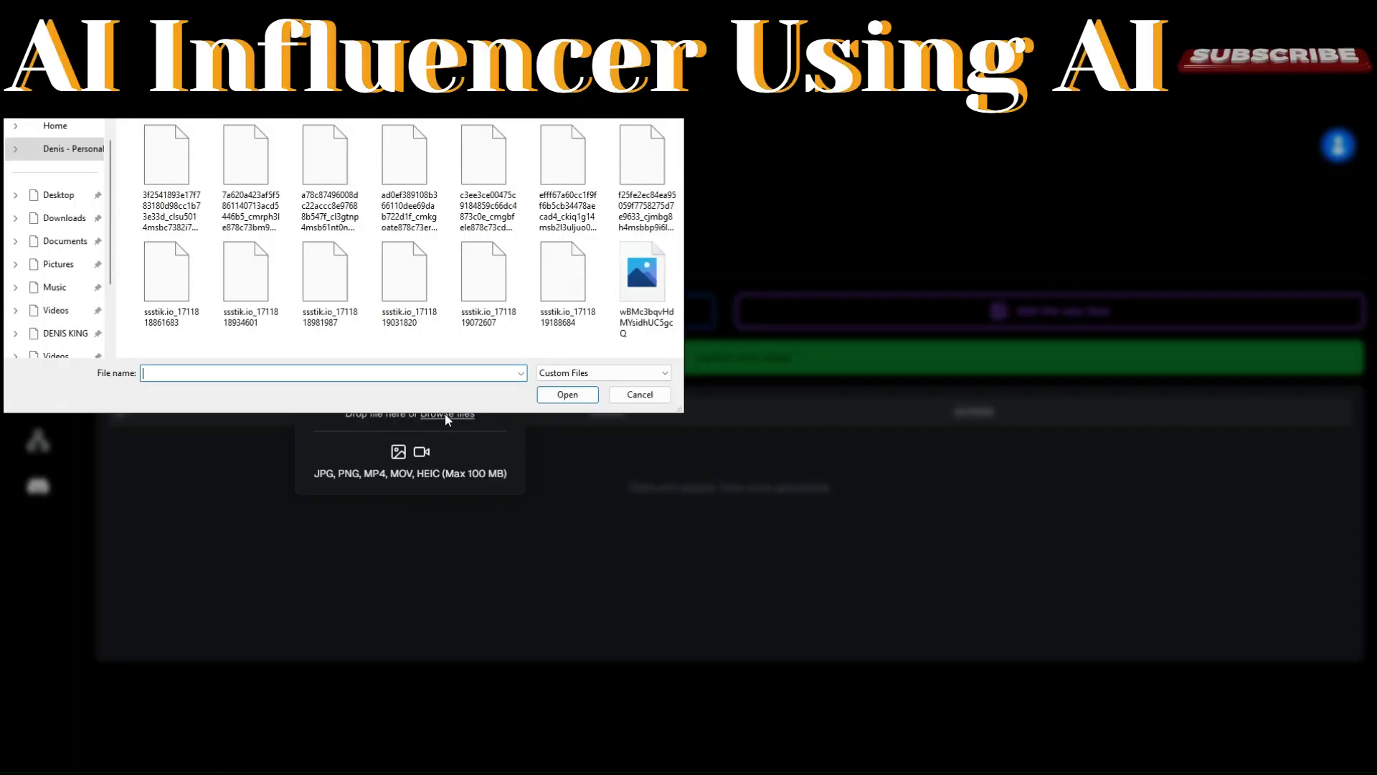
left_click(644, 285)
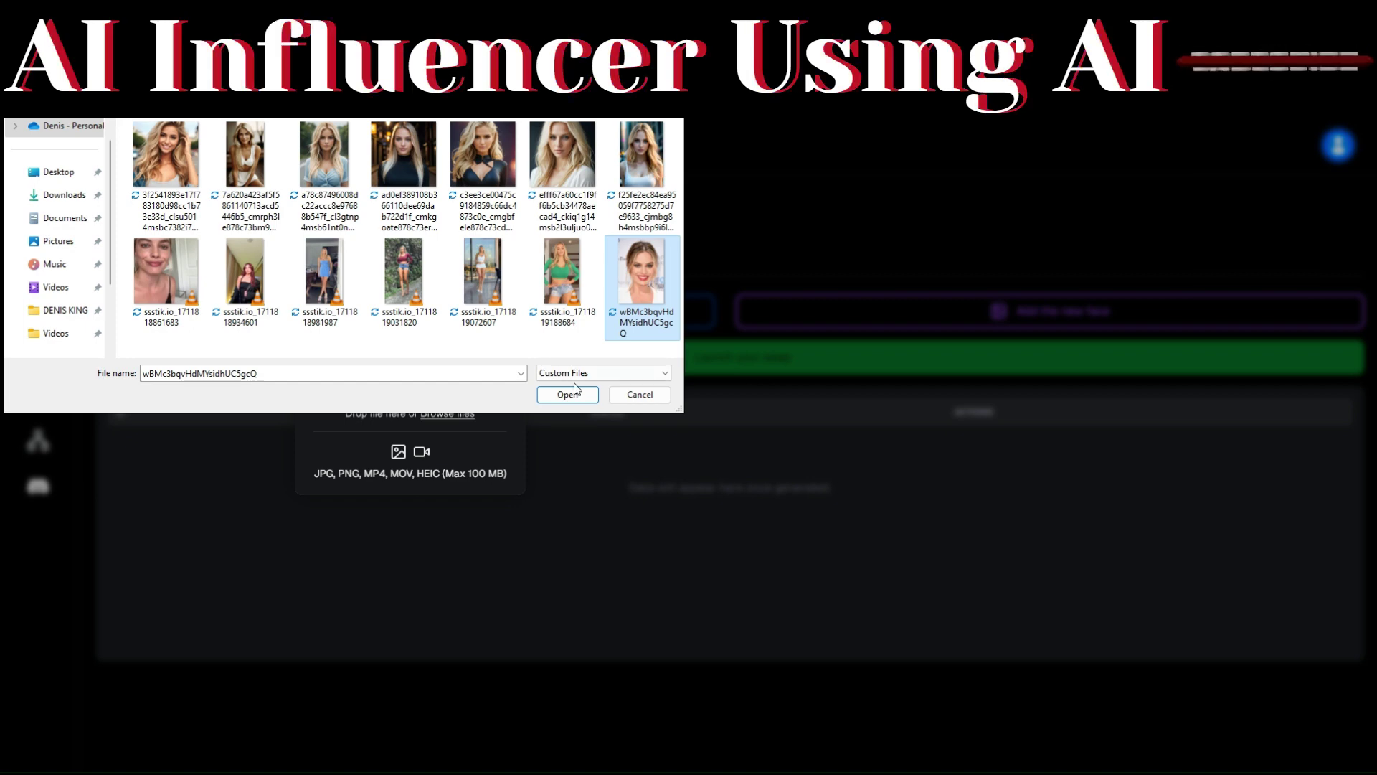
left_click(567, 395)
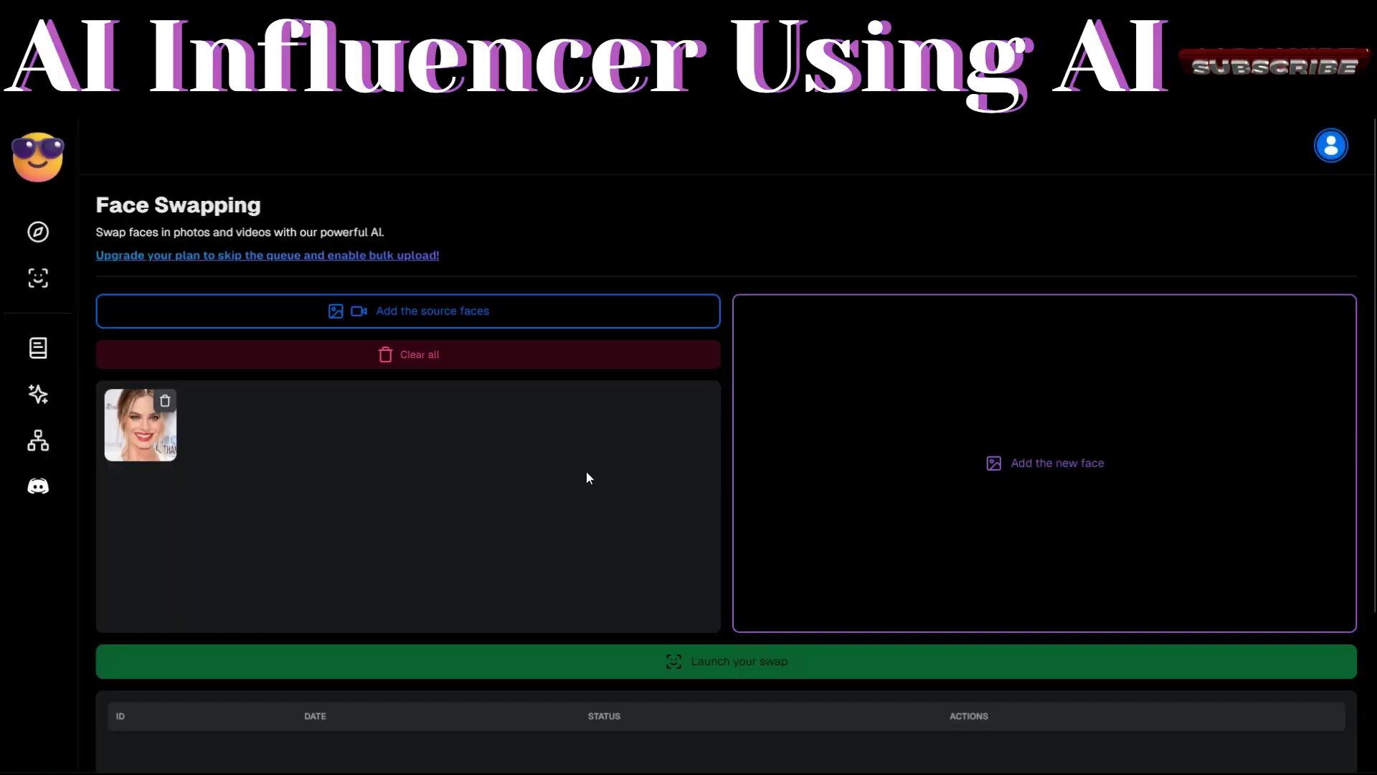
Step: Add the blonde AI face as the new face and launch swap job 9119
left_click(1068, 467)
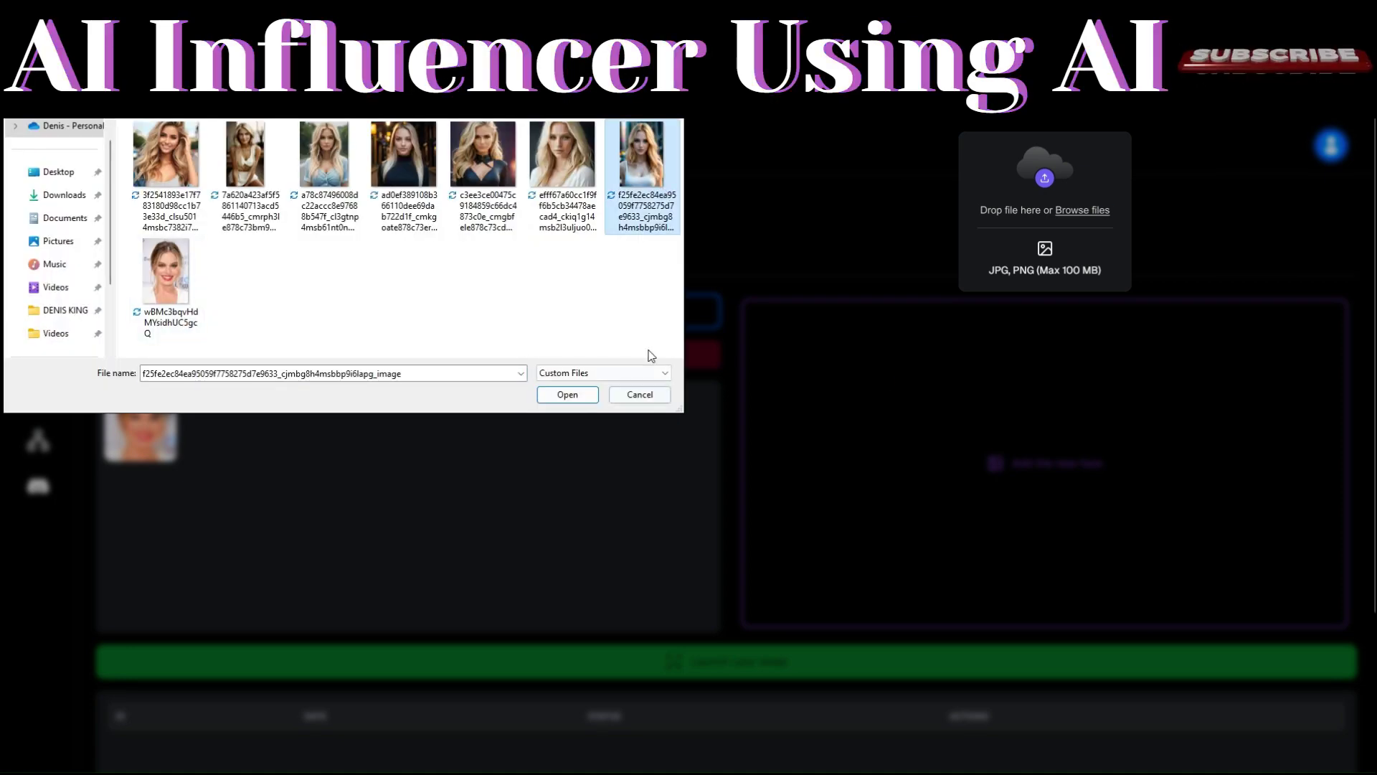
left_click(567, 395)
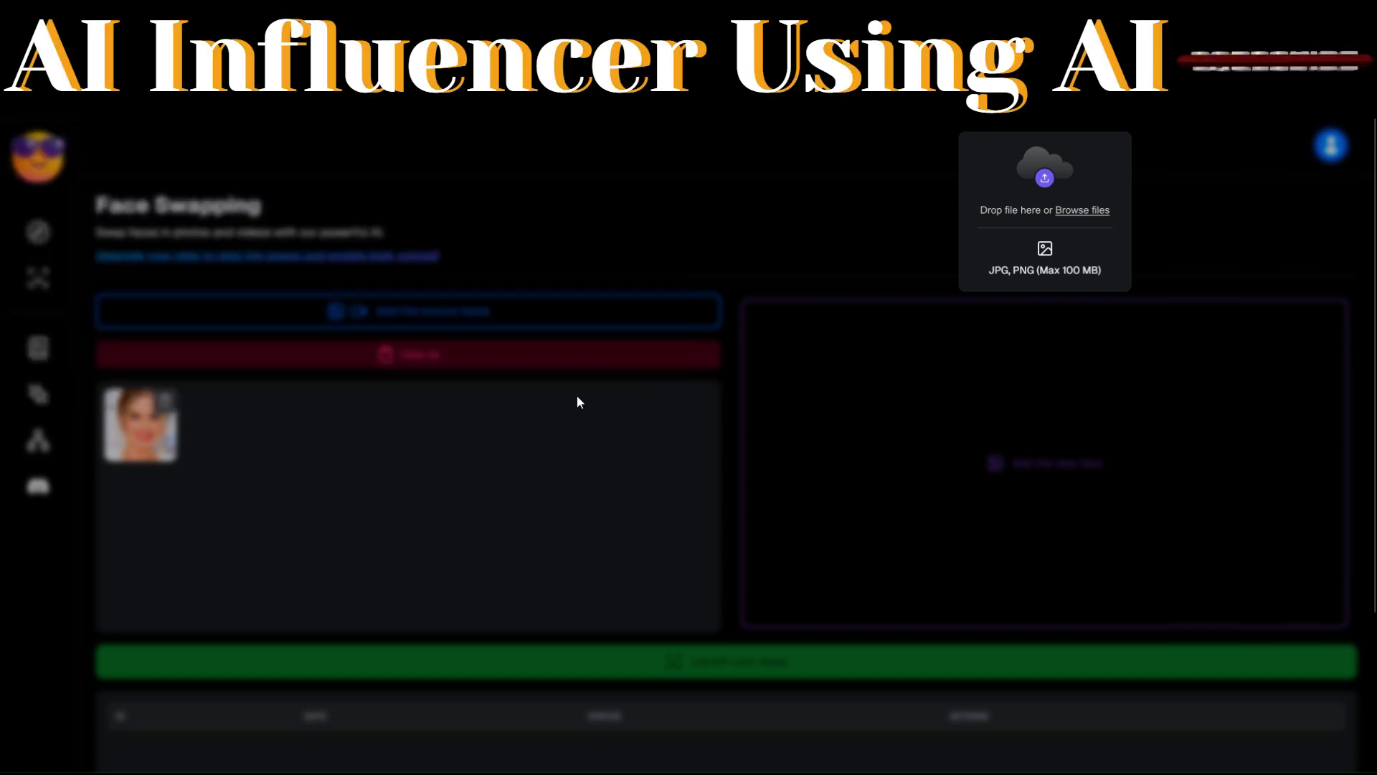
scroll(789, 538, "down", 1)
left_click(751, 611)
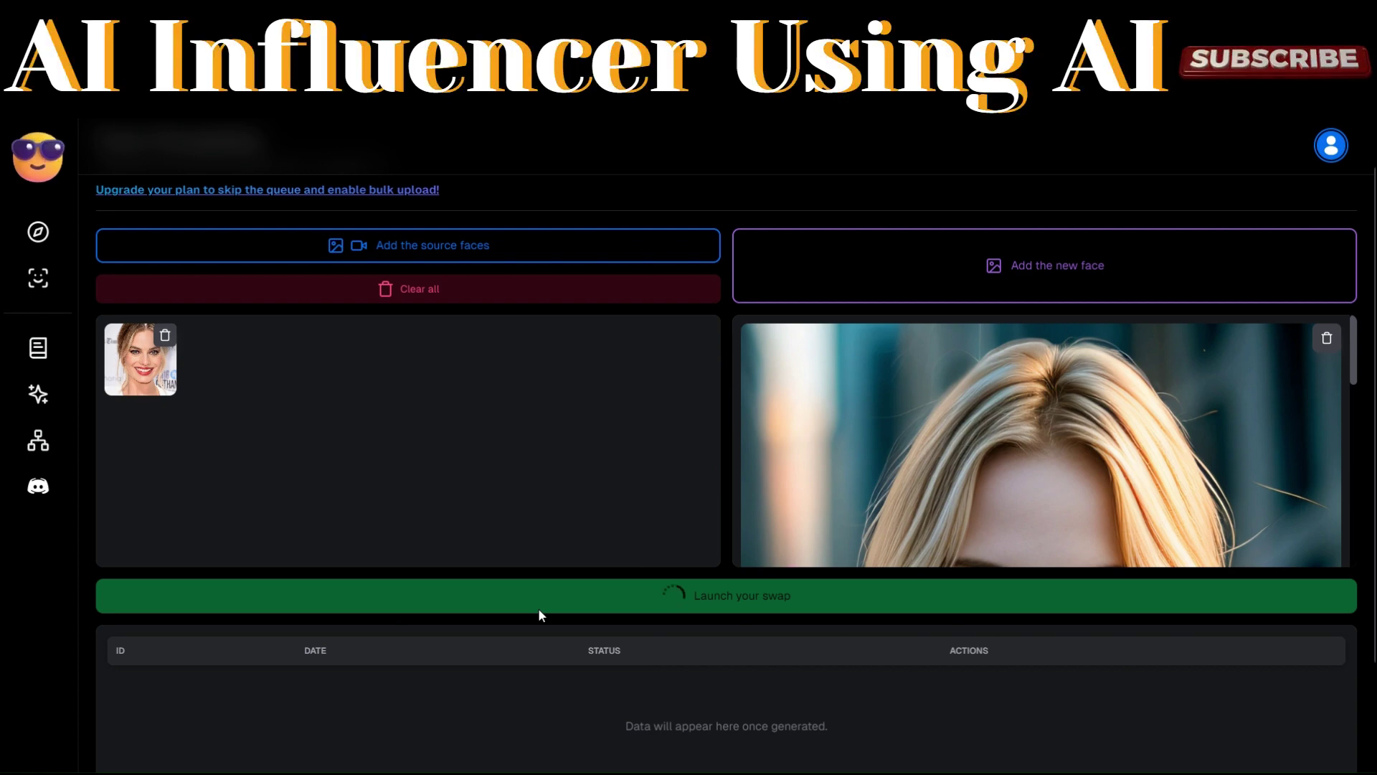
scroll(532, 528, "down", 3)
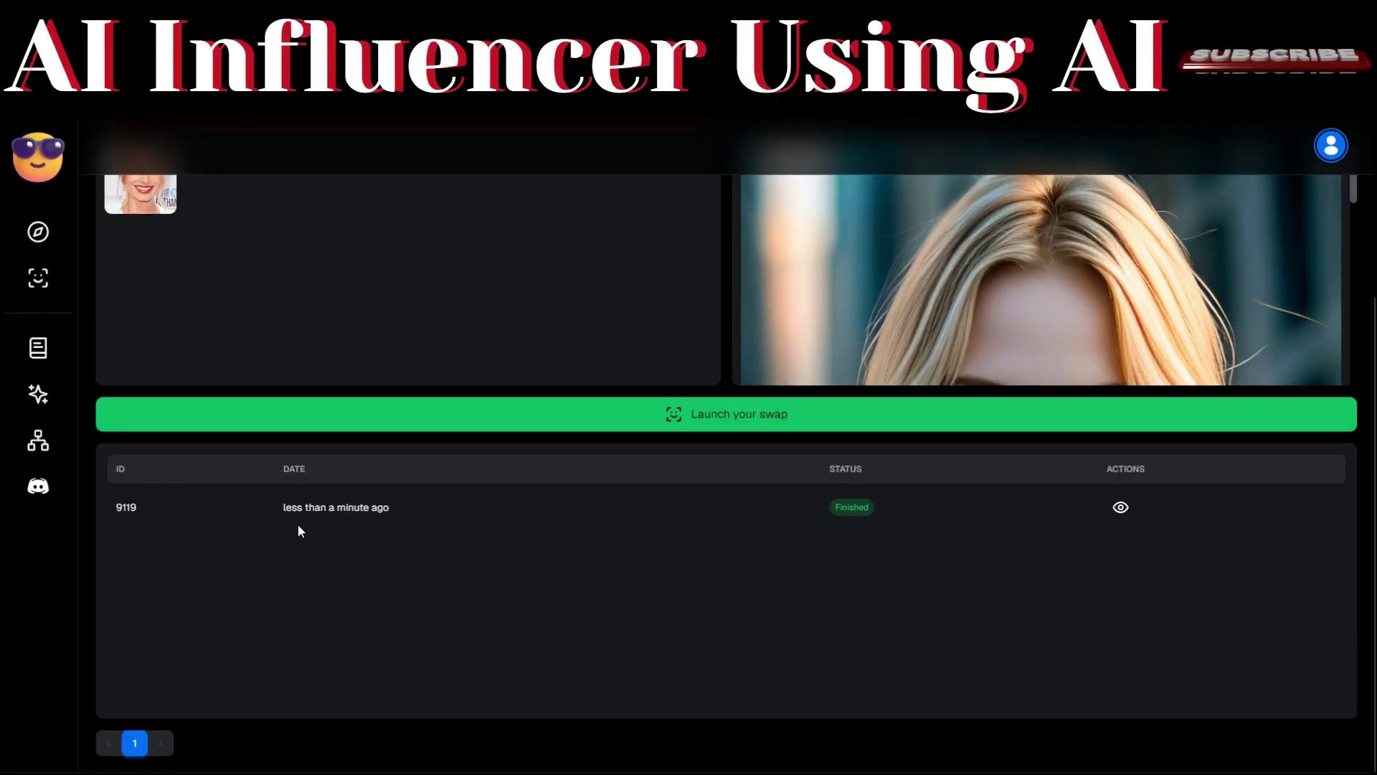
Step: Download the swapped photo from batch 9119's results, then return to the Face Swapping form
left_click(1122, 508)
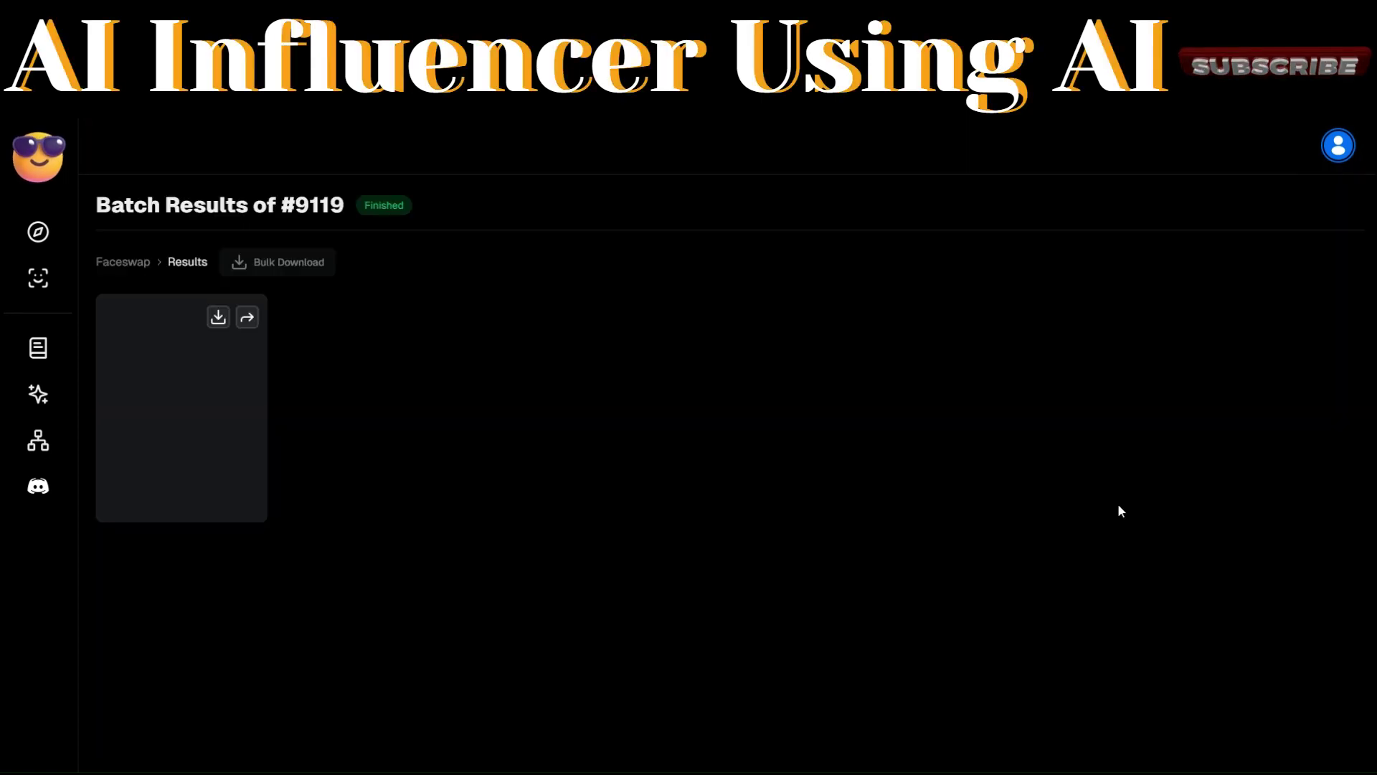
left_click(215, 317)
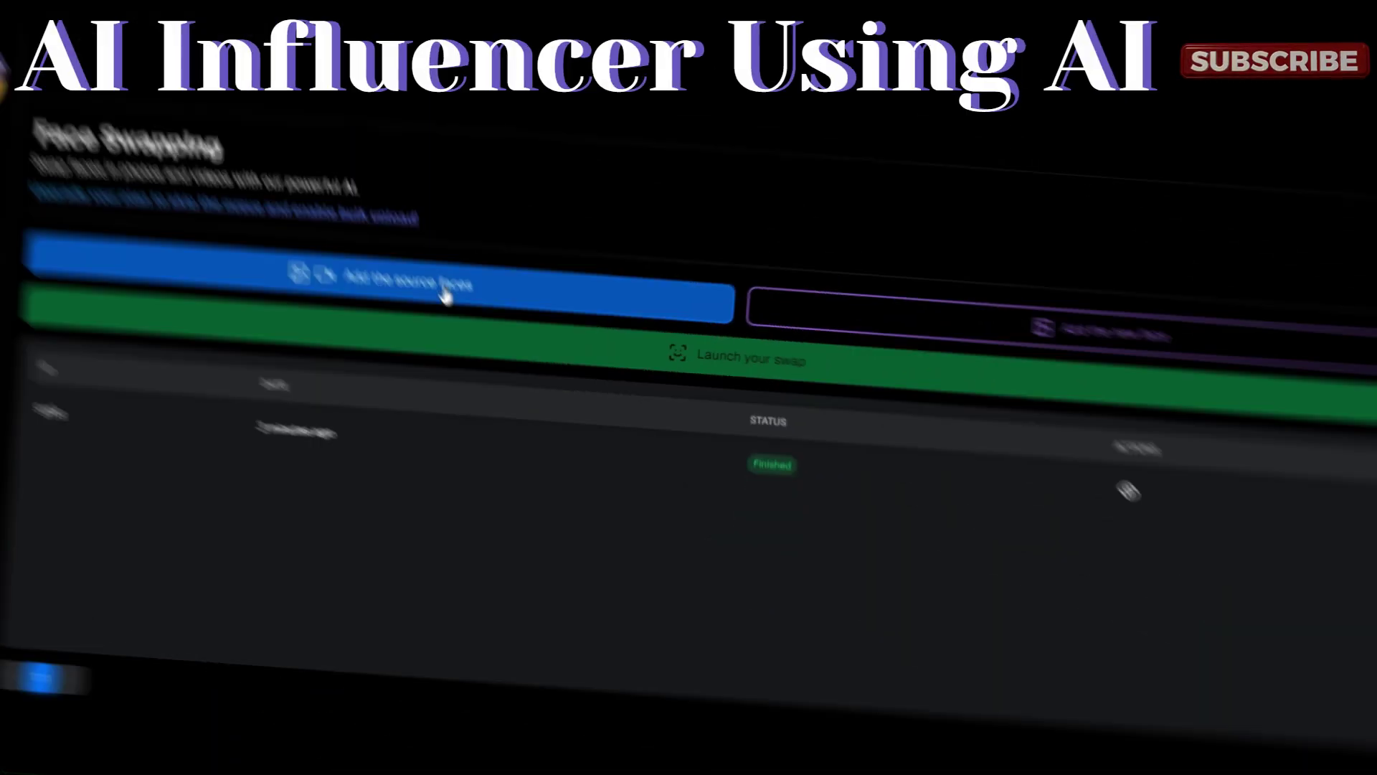
left_click(465, 310)
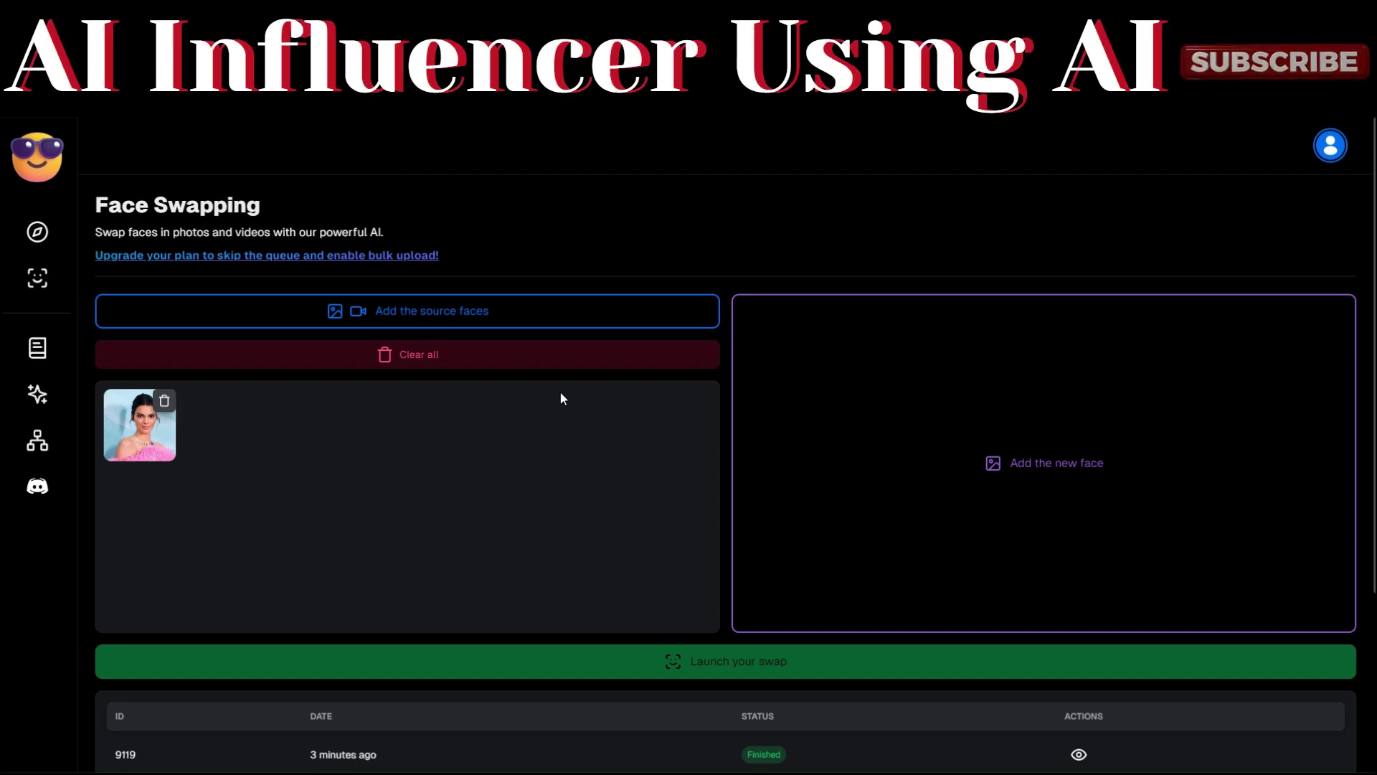
Step: Upload the blonde face image as the new face and launch swap job 9123
left_click(1033, 465)
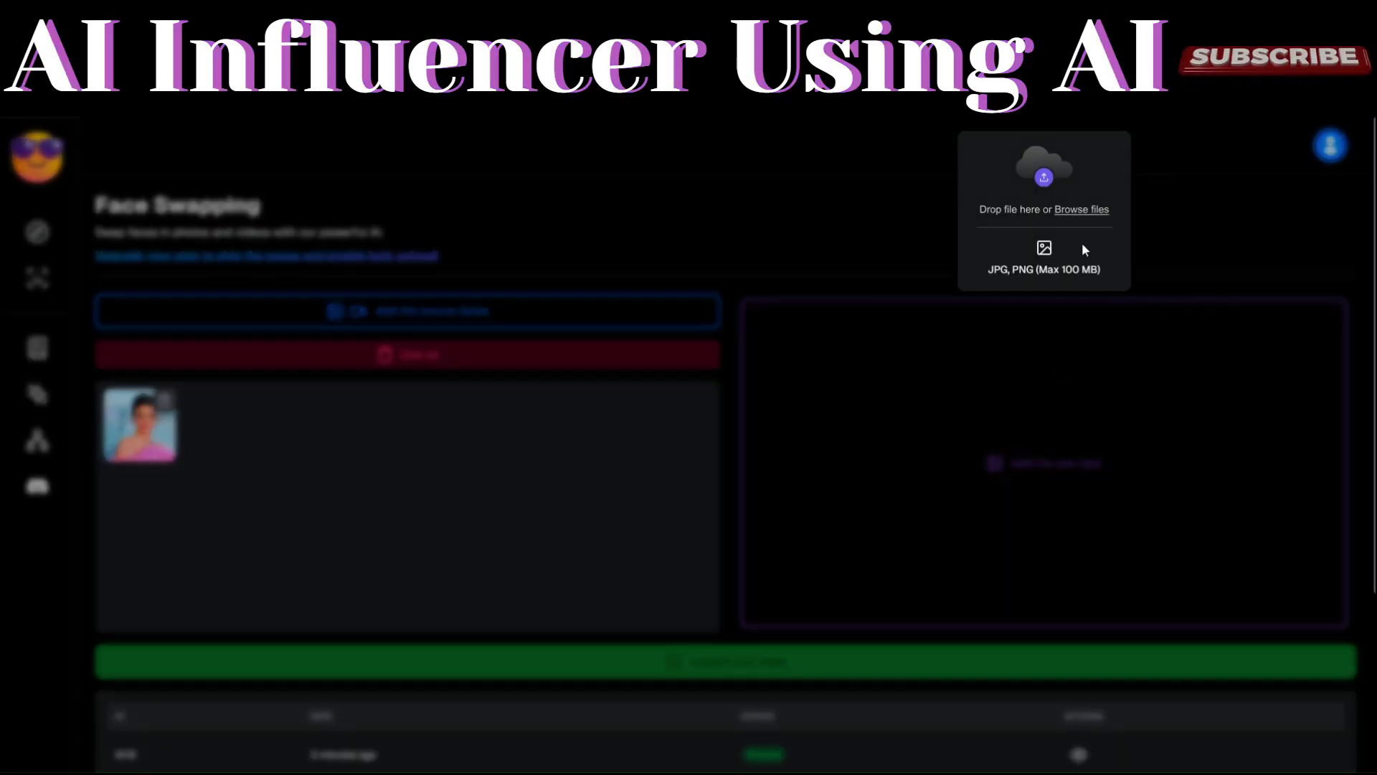
left_click(1081, 209)
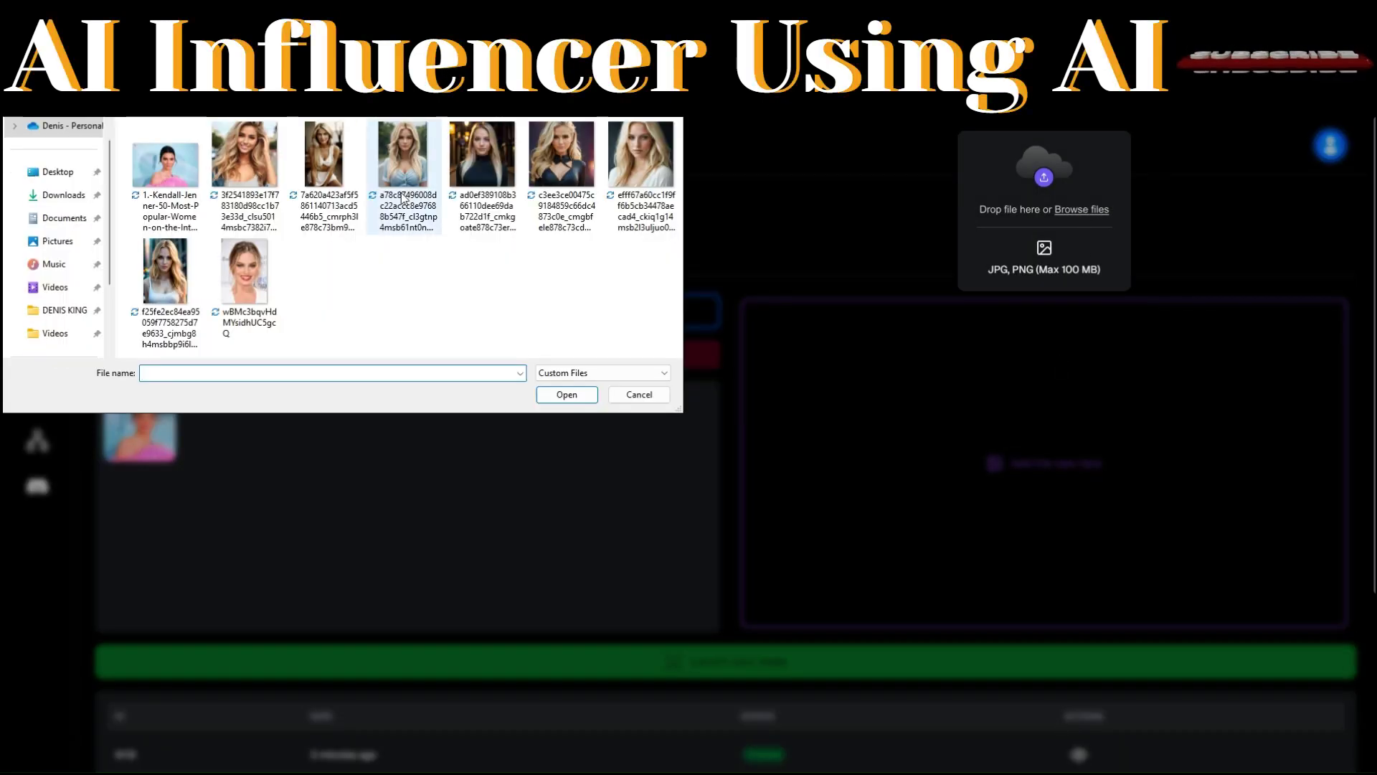
left_click(165, 287)
left_click(568, 393)
scroll(645, 467, "down", 3)
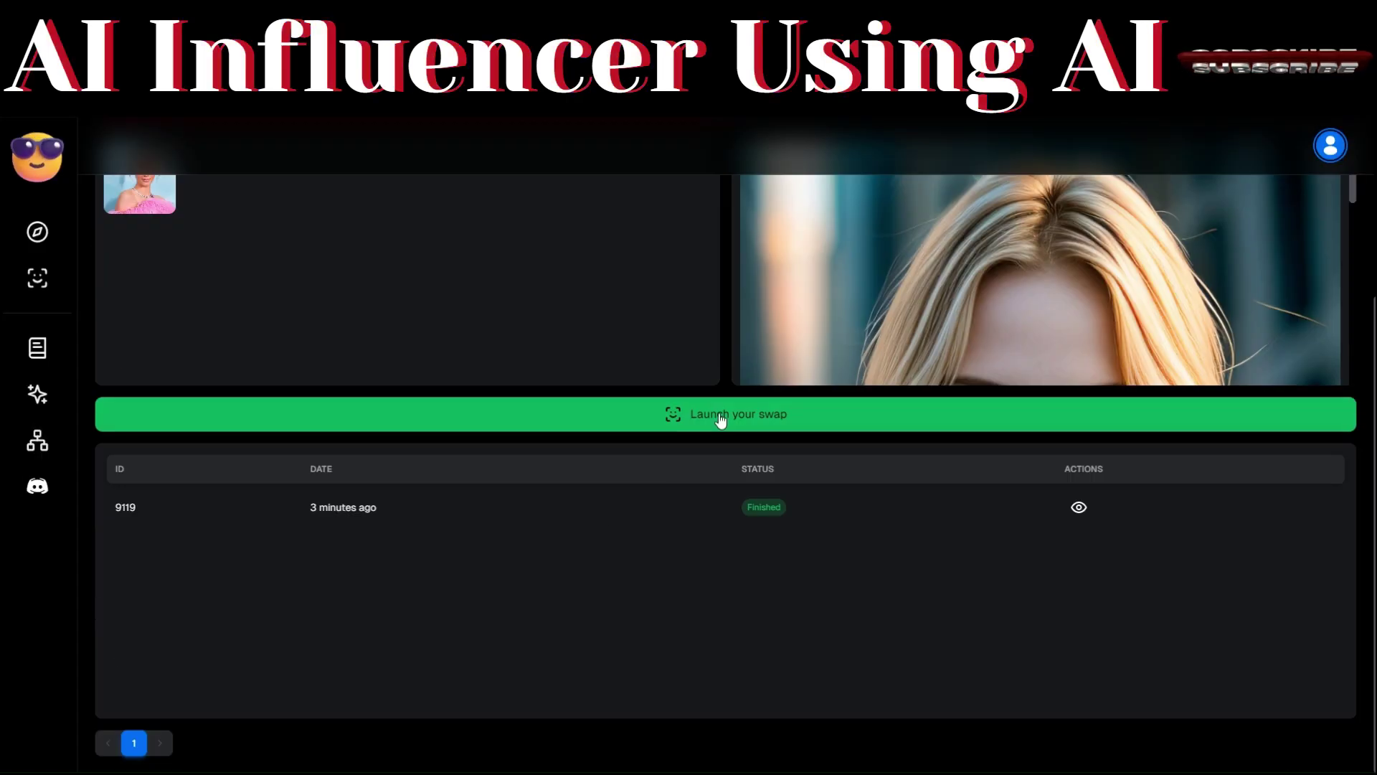
scroll(717, 423, "up", 2)
left_click(714, 555)
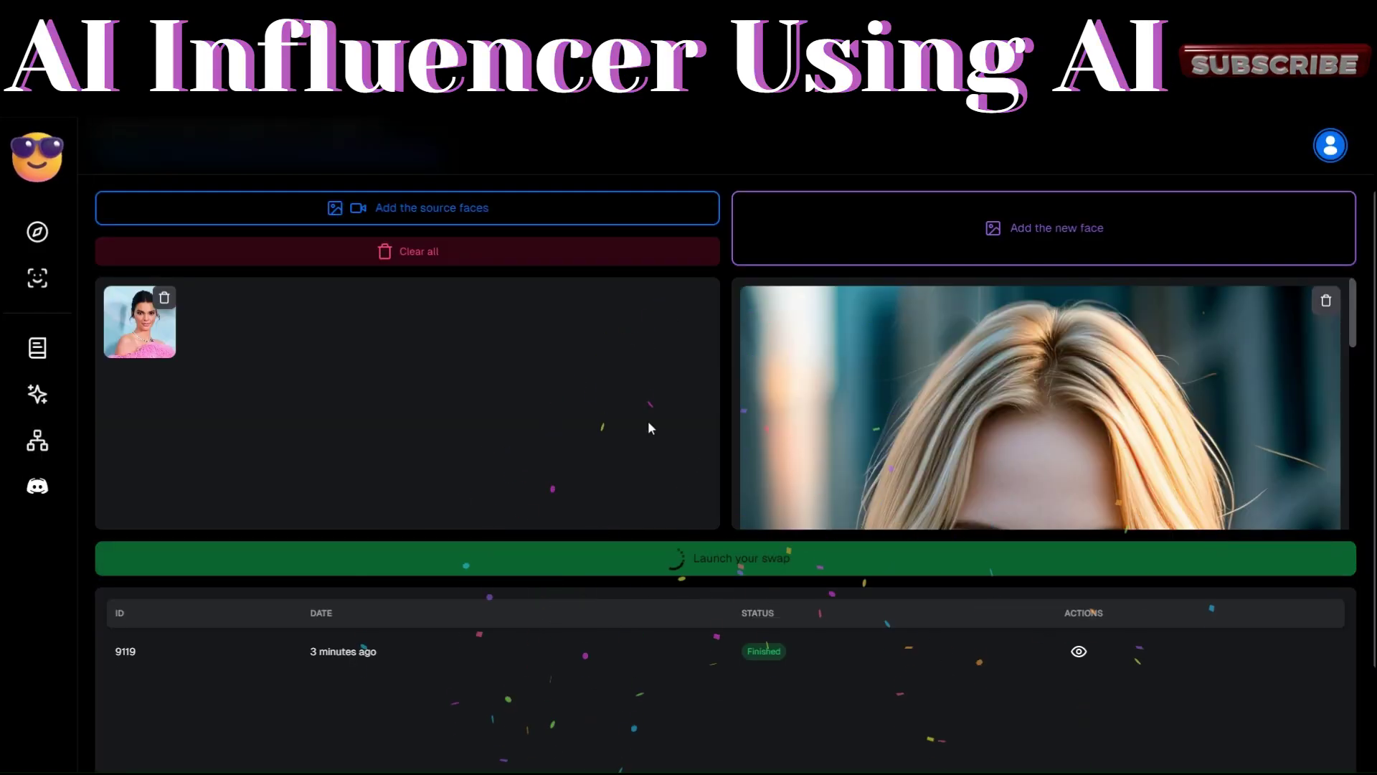
scroll(578, 410, "down", 1)
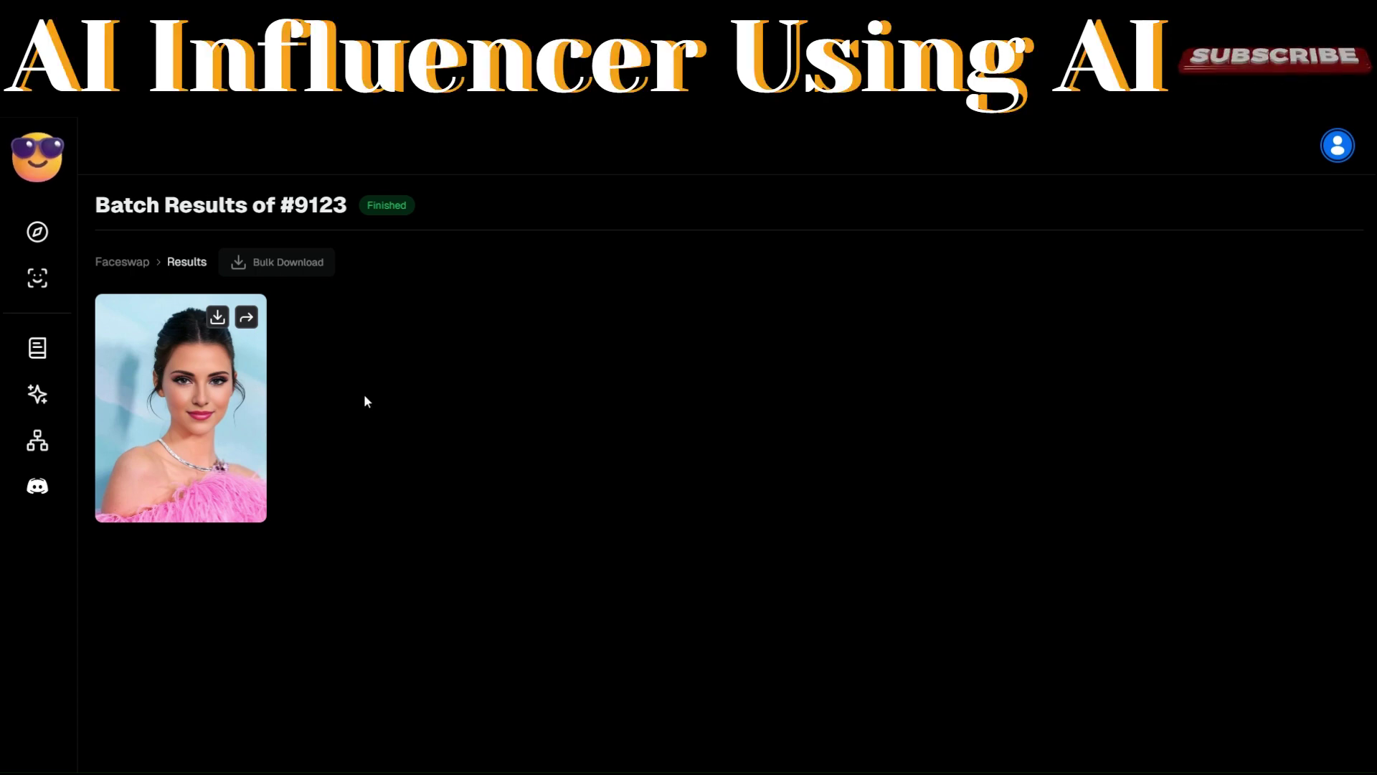
Step: View the swapped dark-haired celebrity photo at full size from its result thumbnail
left_click(255, 317)
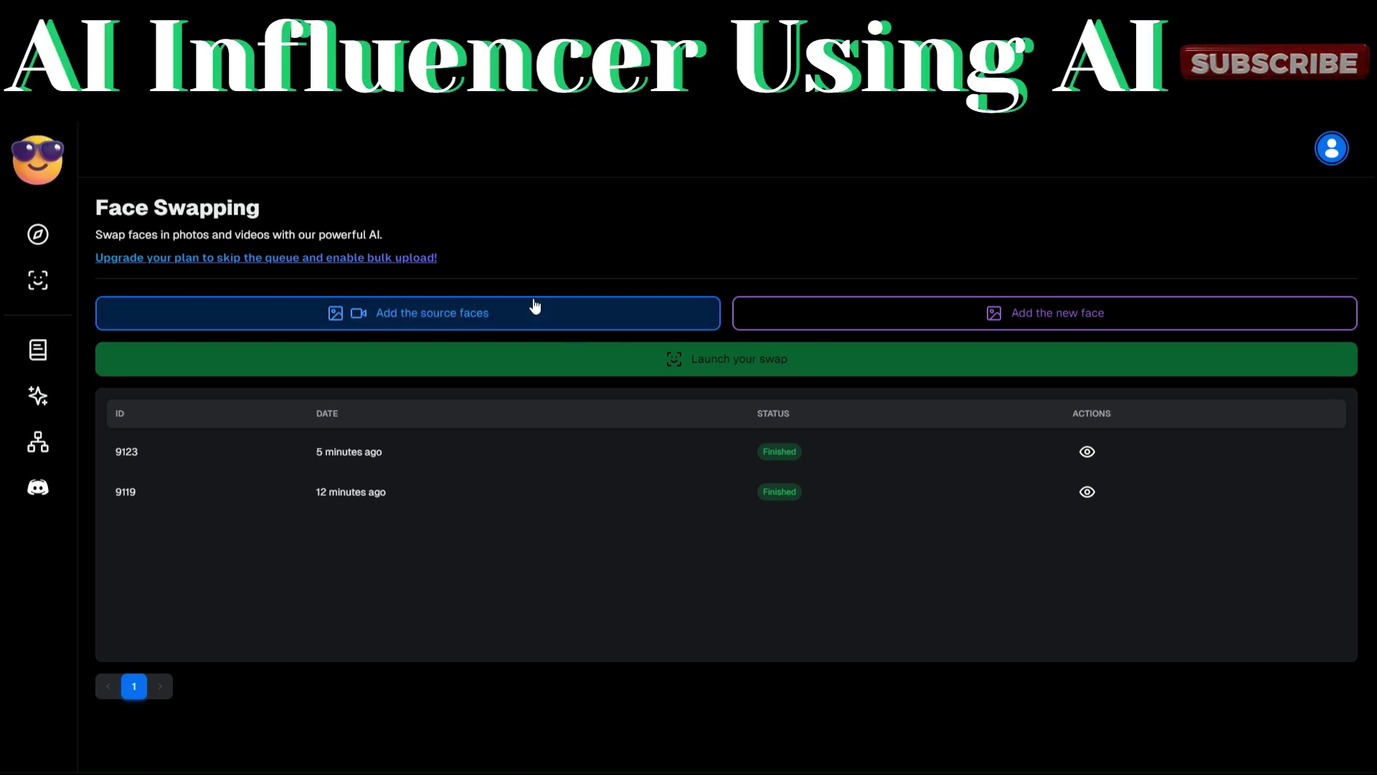
Step: Load the downloaded ssstik TikTok video as the swap's source
left_click(474, 314)
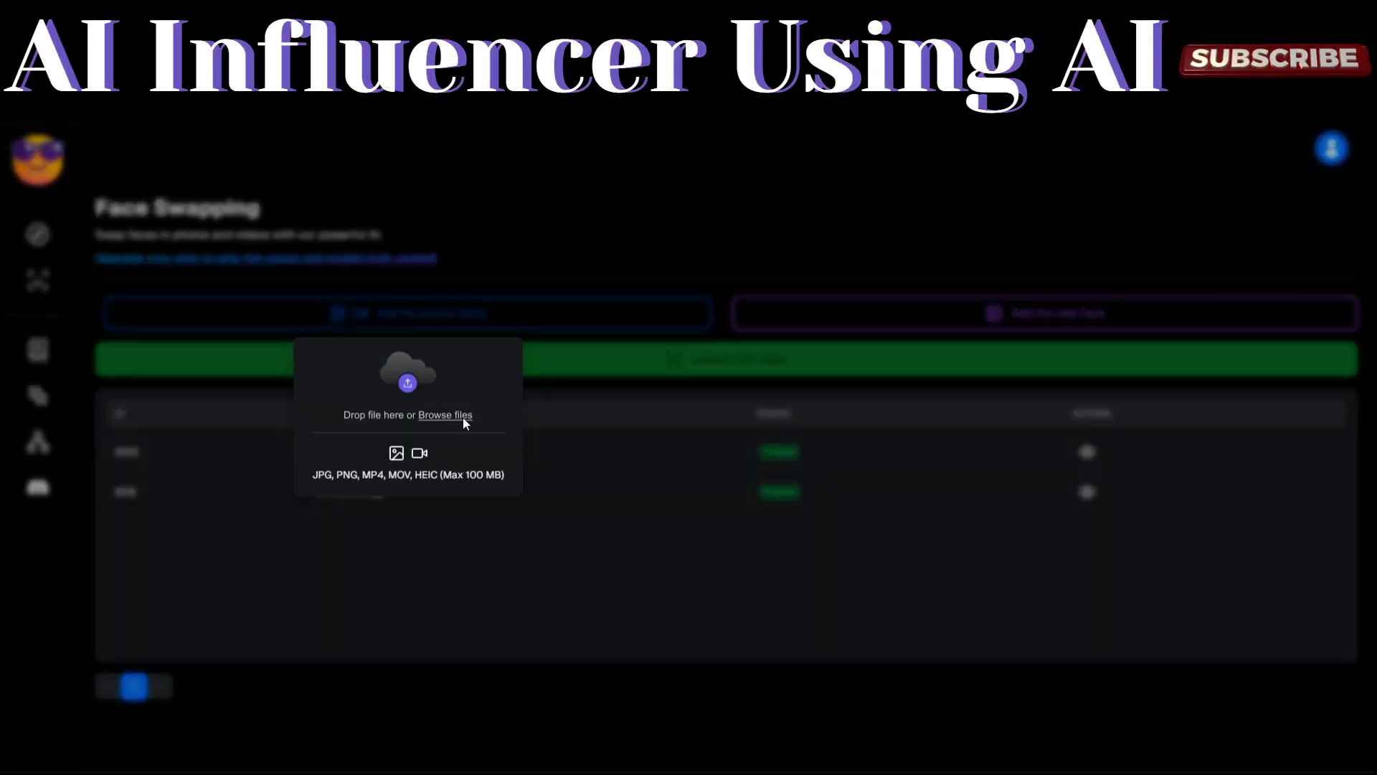
left_click(464, 416)
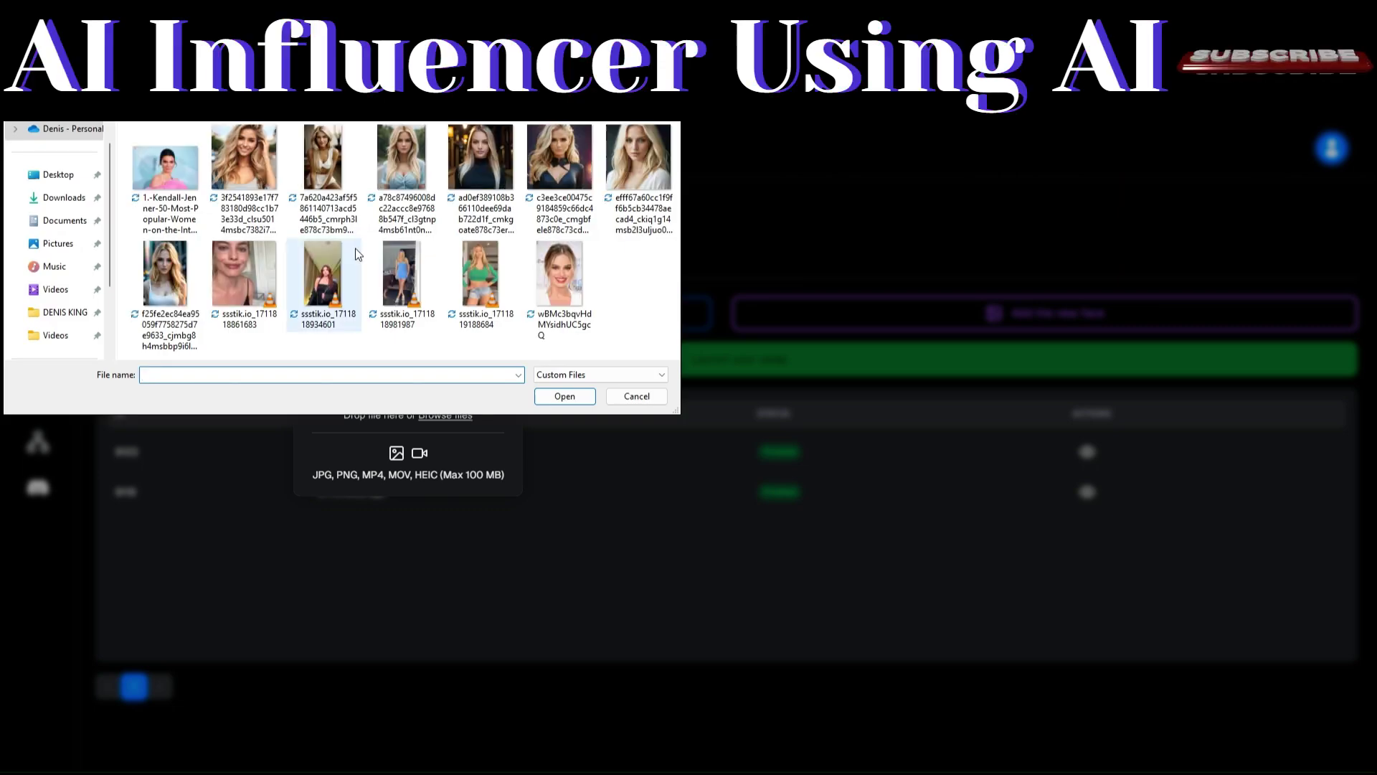
left_click(369, 298)
left_click(557, 395)
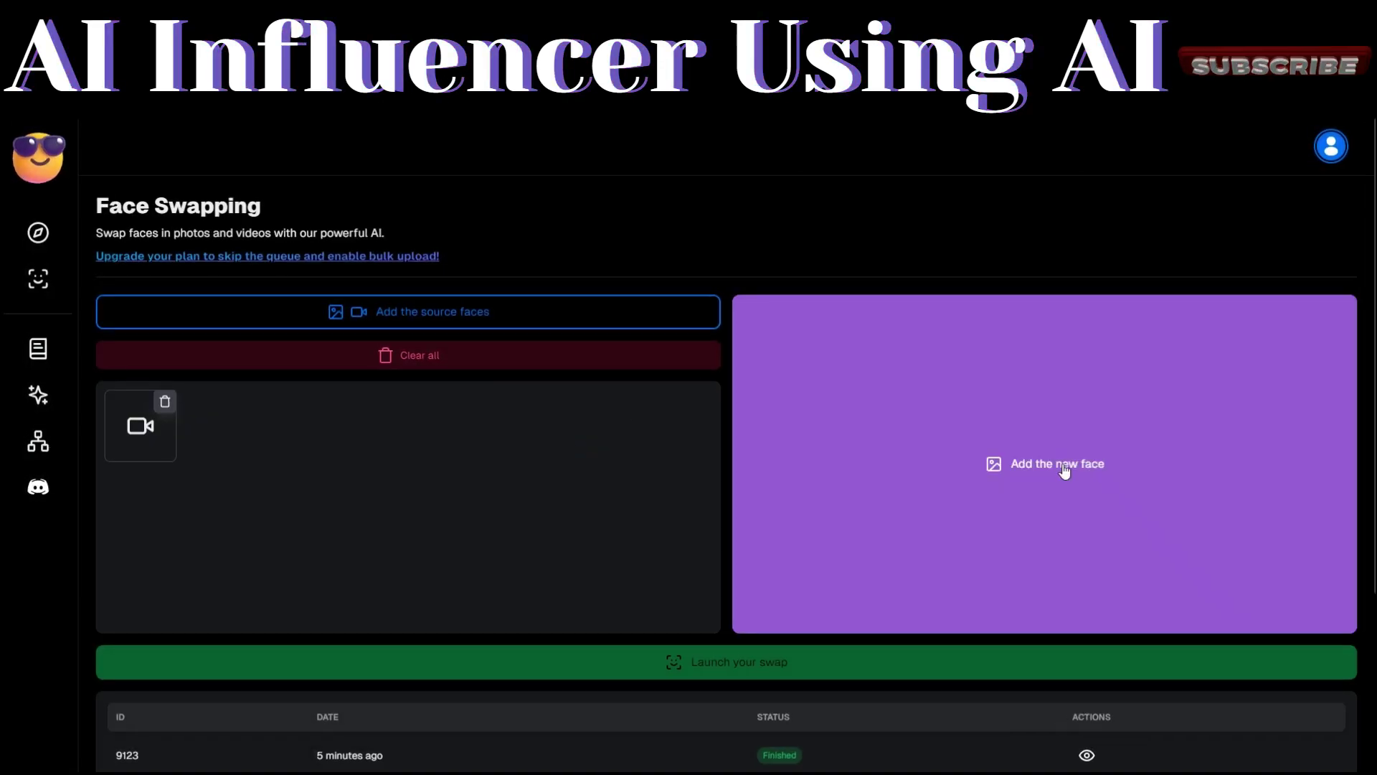
Step: Add the blonde AI face image as the new face, producing swap job 9125
left_click(1058, 459)
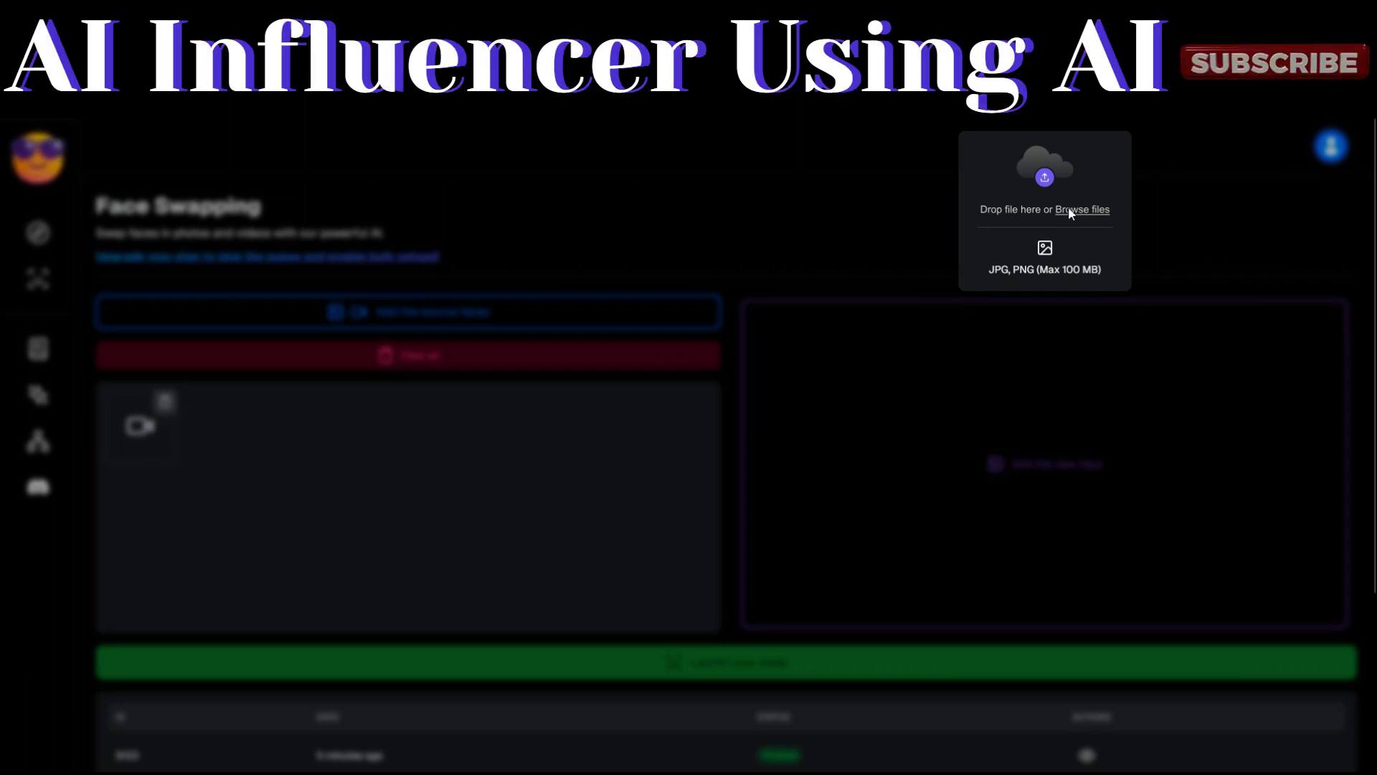
left_click(1069, 210)
left_click(154, 273)
left_click(557, 396)
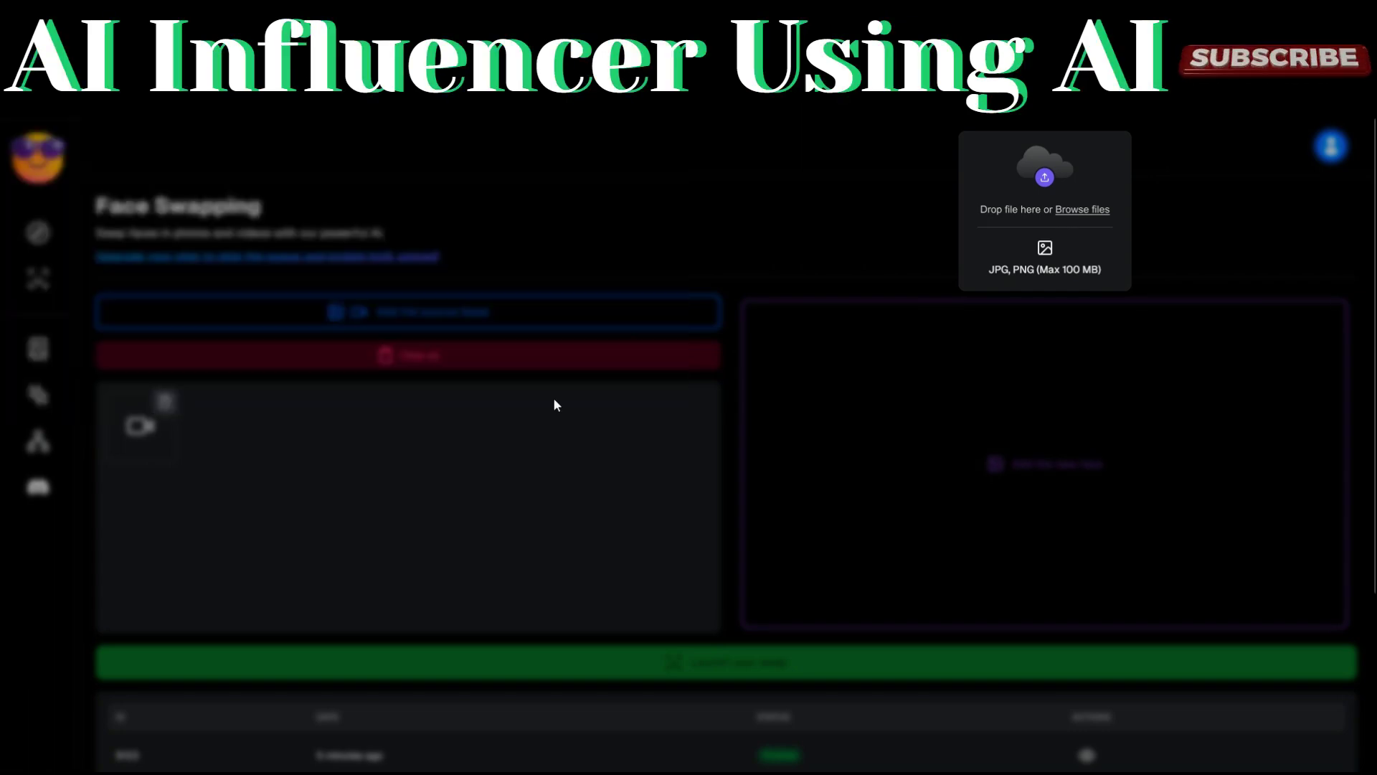
scroll(651, 429, "down", 2)
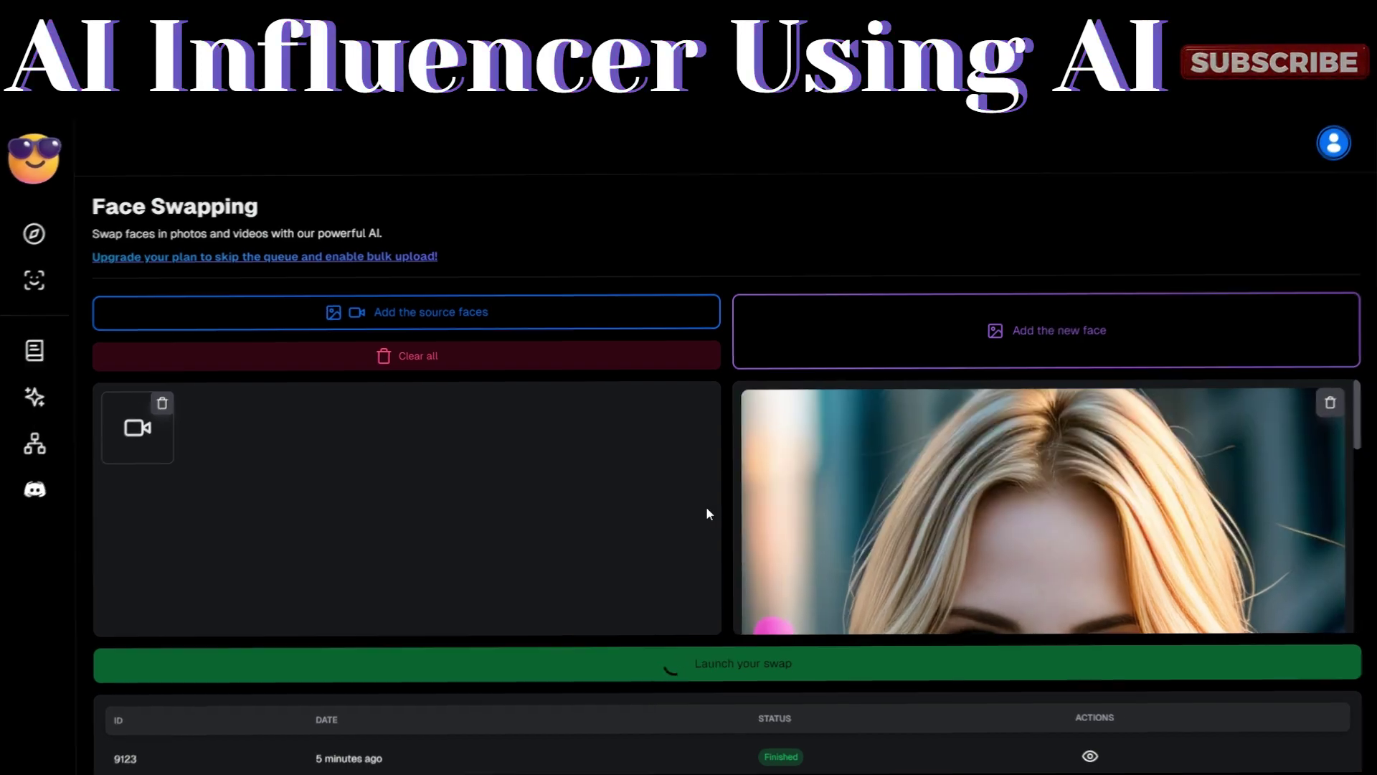
scroll(652, 614, "down", 4)
scroll(653, 615, "up", 1)
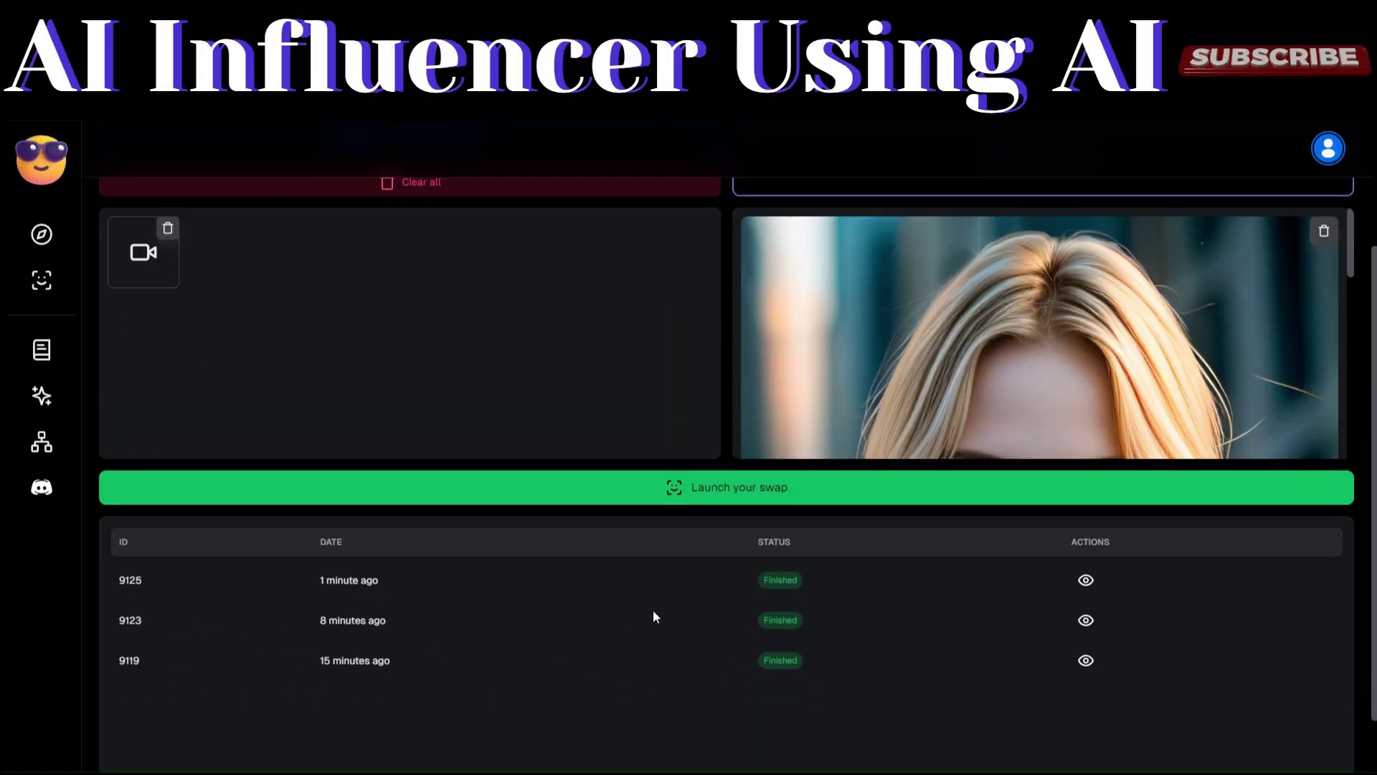
Step: Open batch 9125's results to play the swapped blonde video full-size
left_click(855, 578)
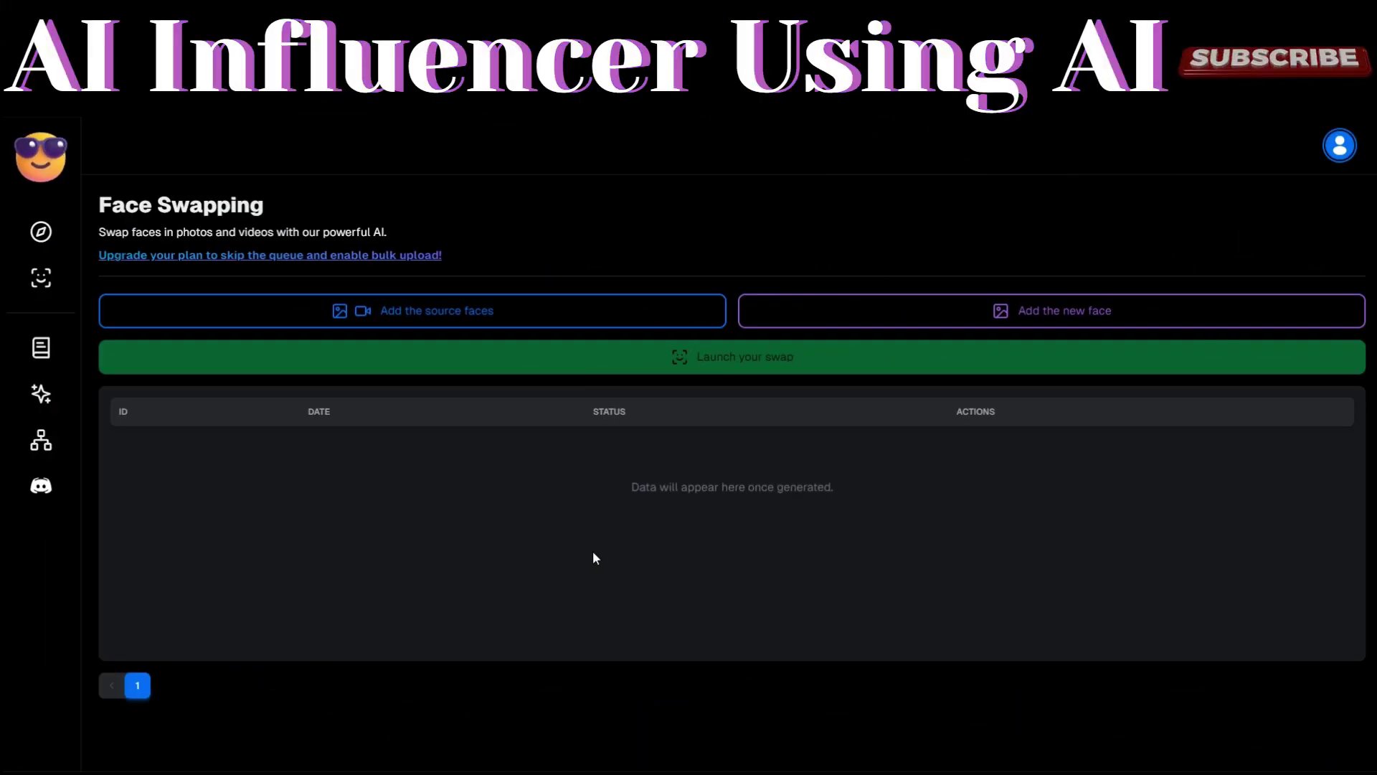
Step: Upload another ssstik TikTok video as the source and the blonde face image
left_click(462, 309)
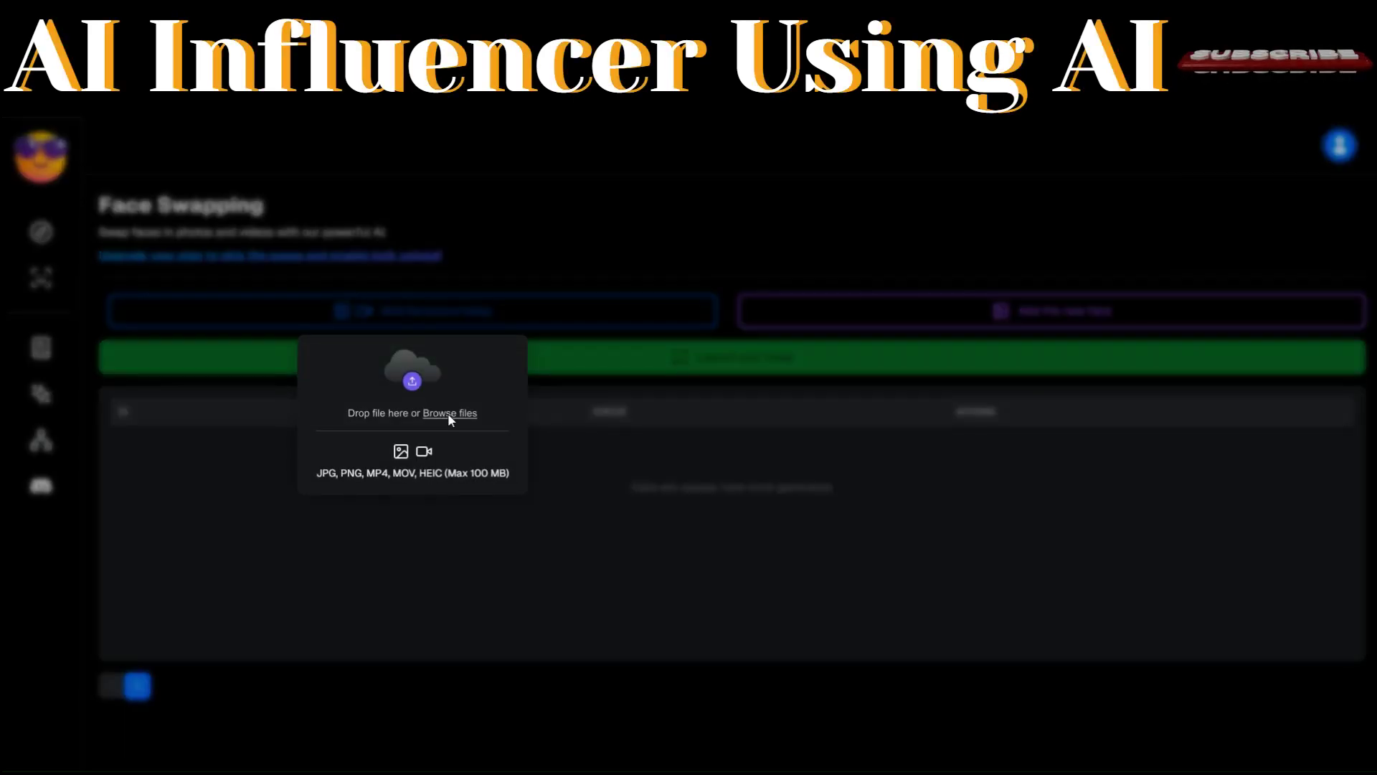
left_click(474, 450)
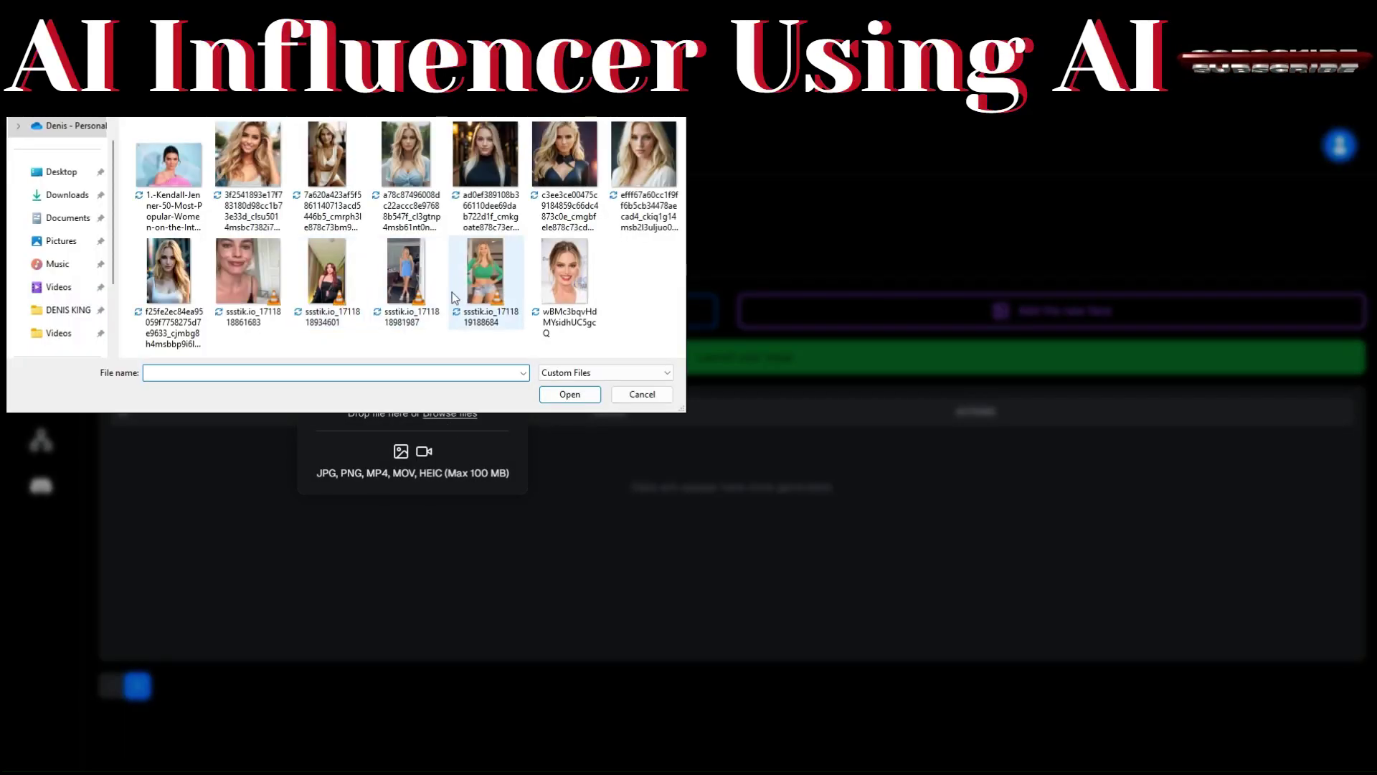
left_click(550, 395)
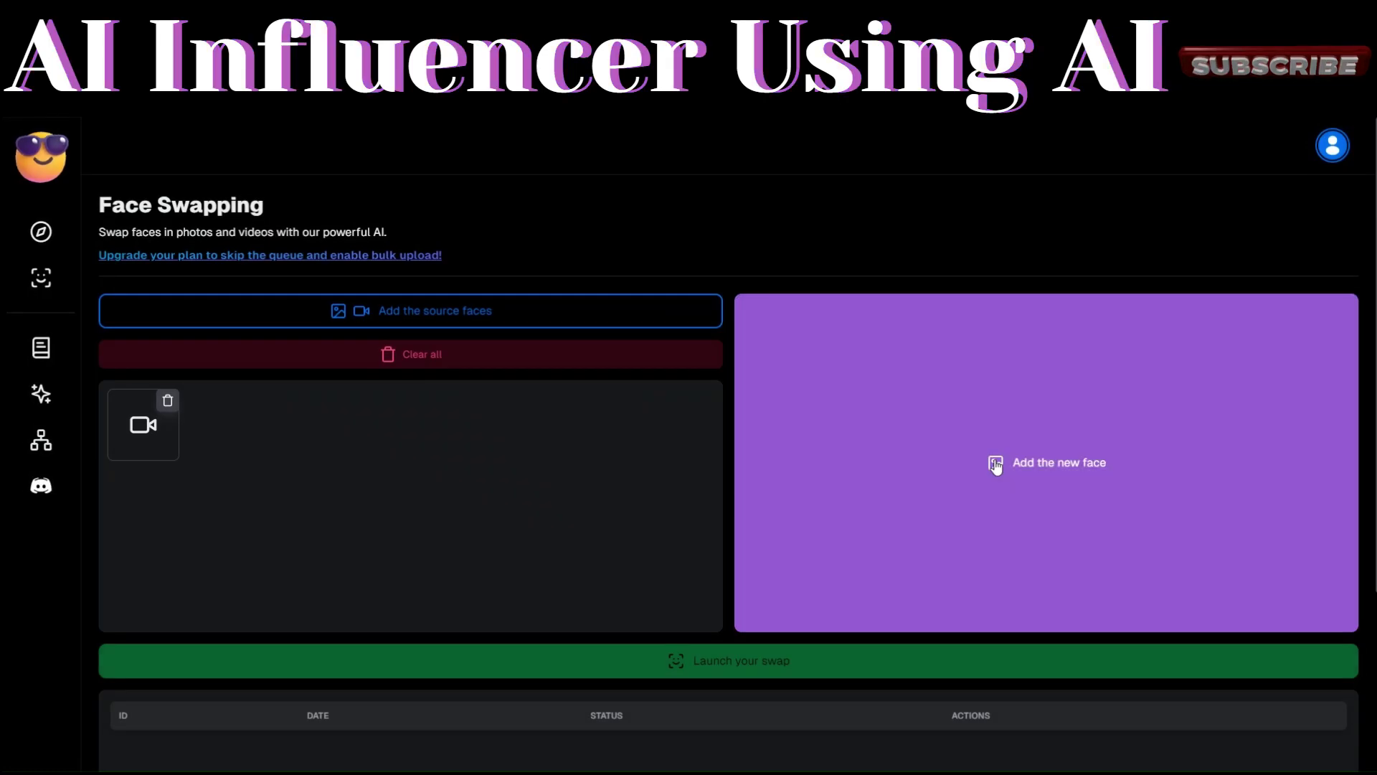
left_click(960, 407)
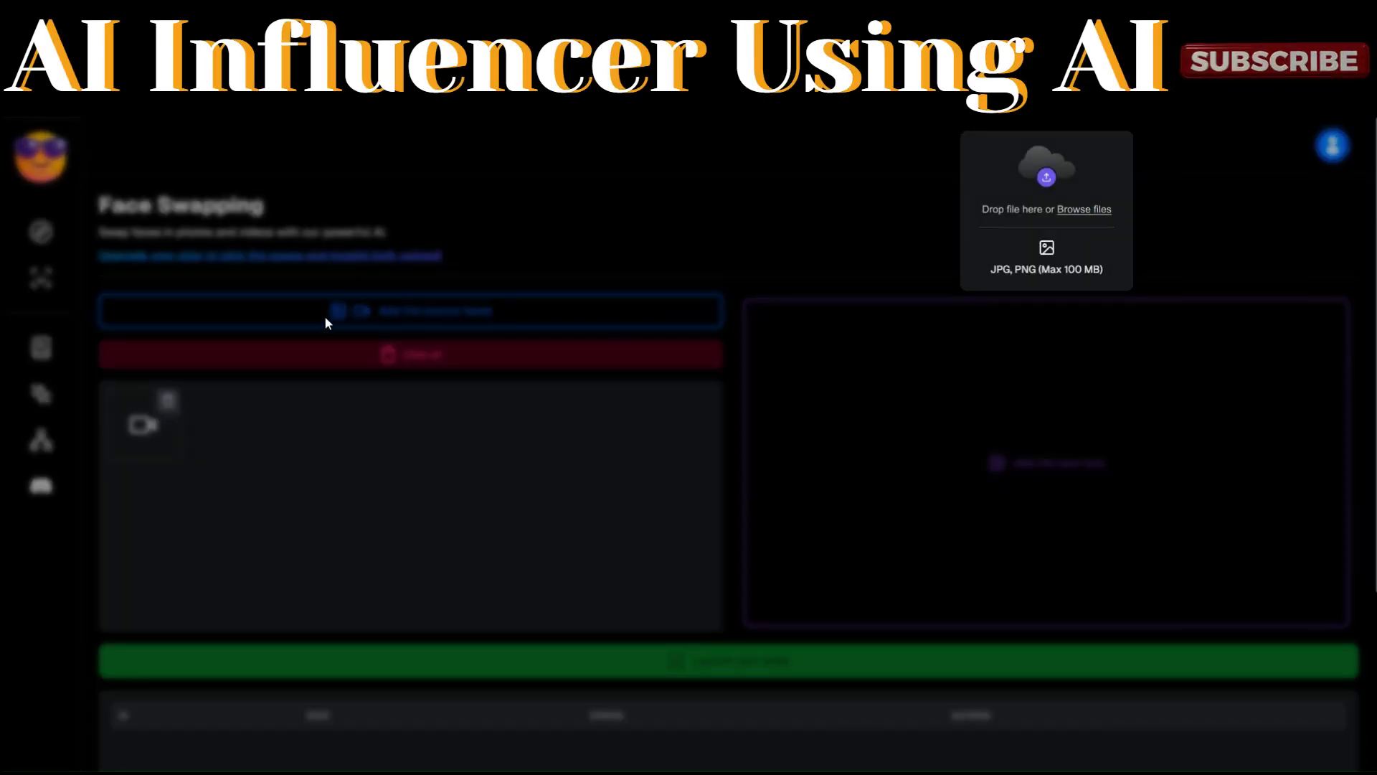
left_click(249, 287)
left_click(570, 396)
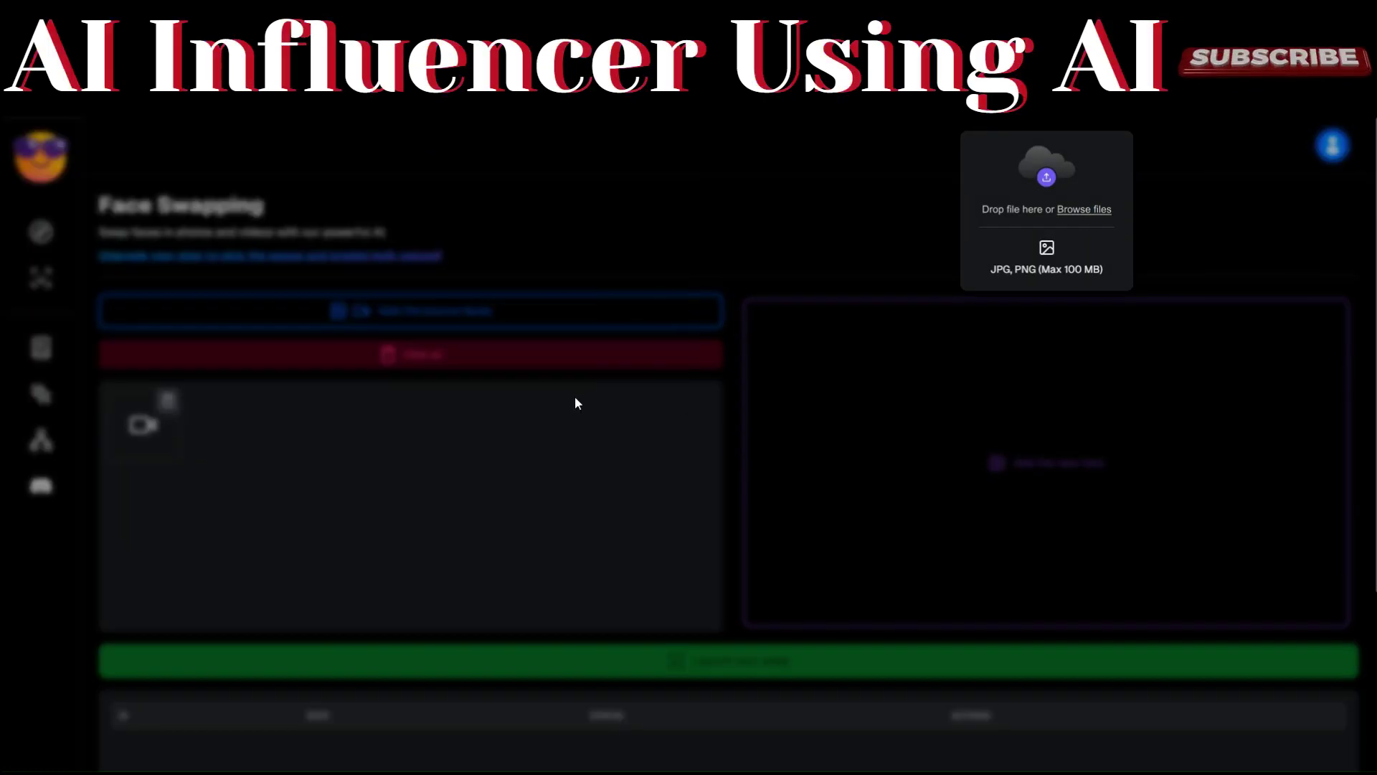
Step: Launch the swap and download the finished batch 9129 result
scroll(622, 482, "down", 2)
left_click(748, 518)
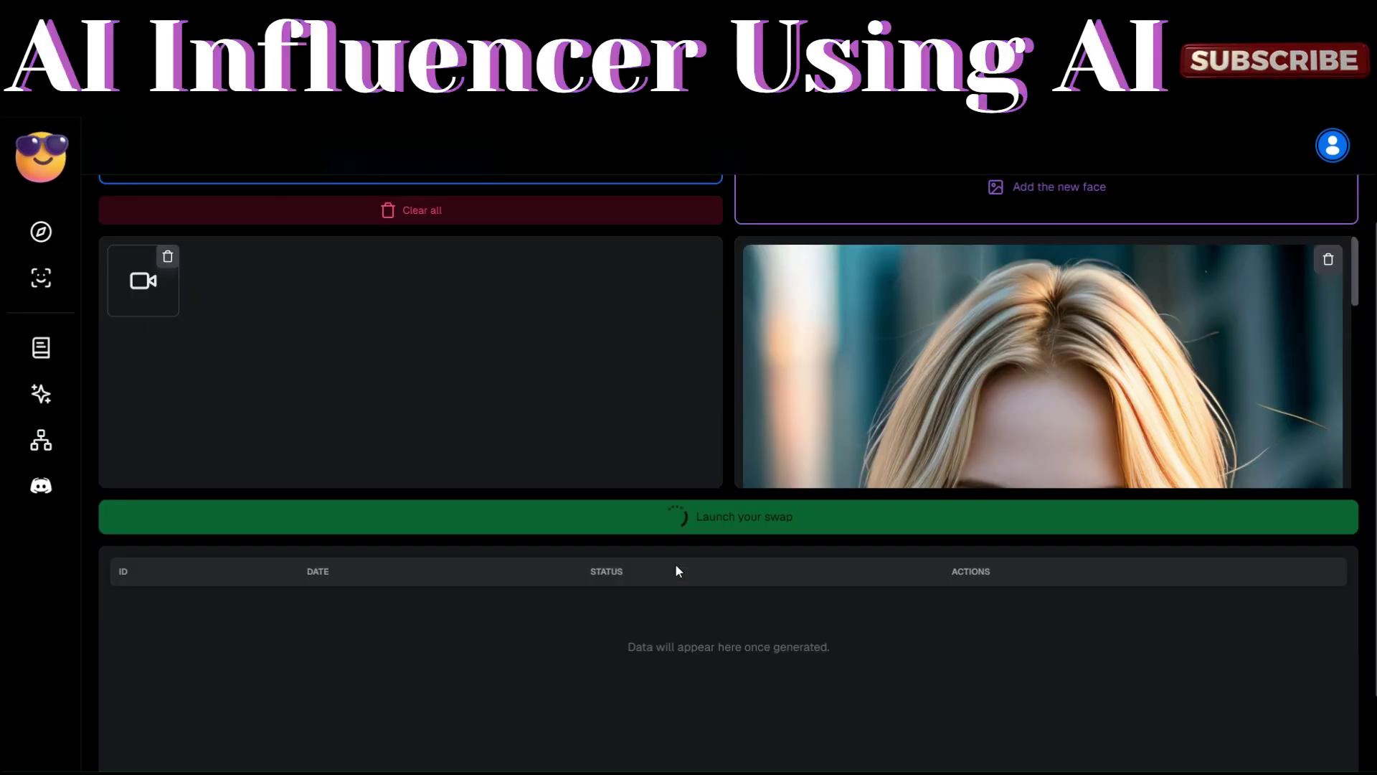
scroll(954, 373, "down", 5)
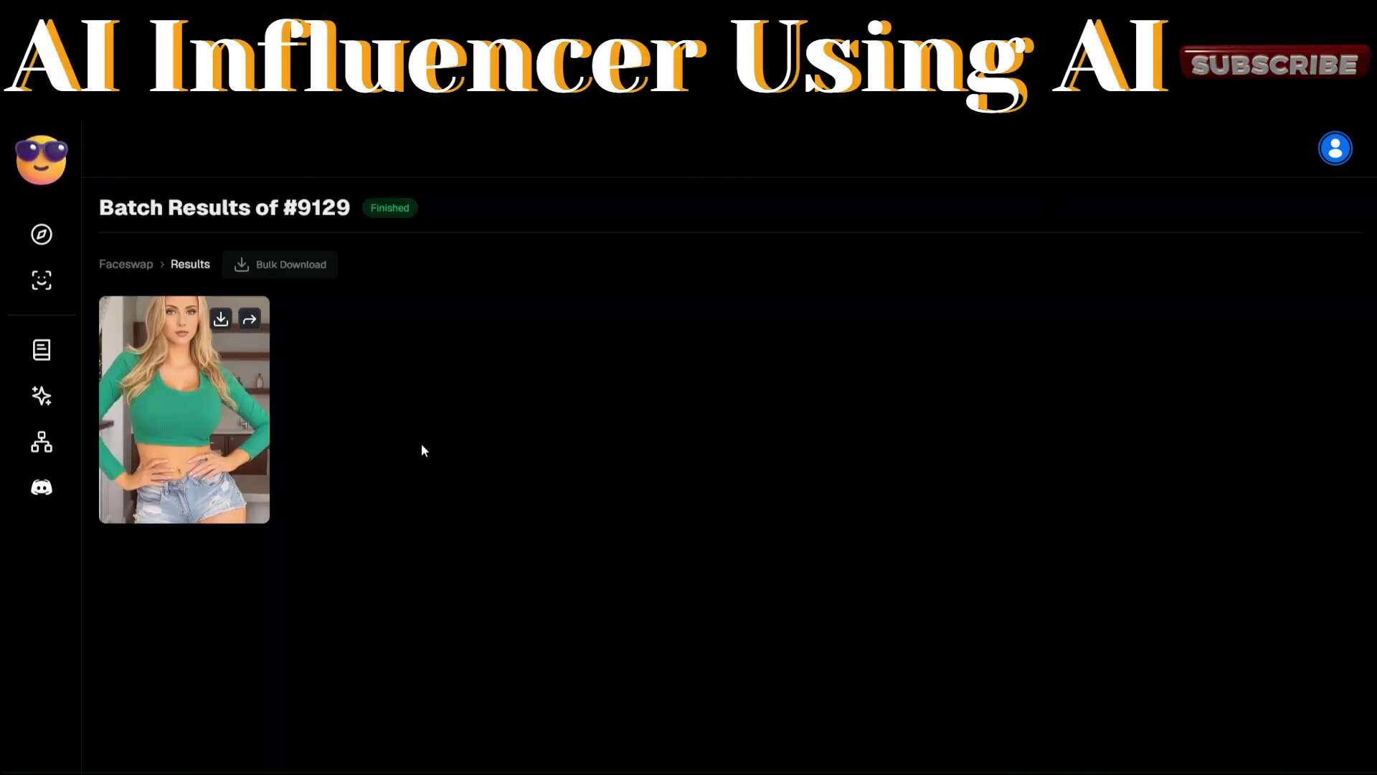
left_click(219, 320)
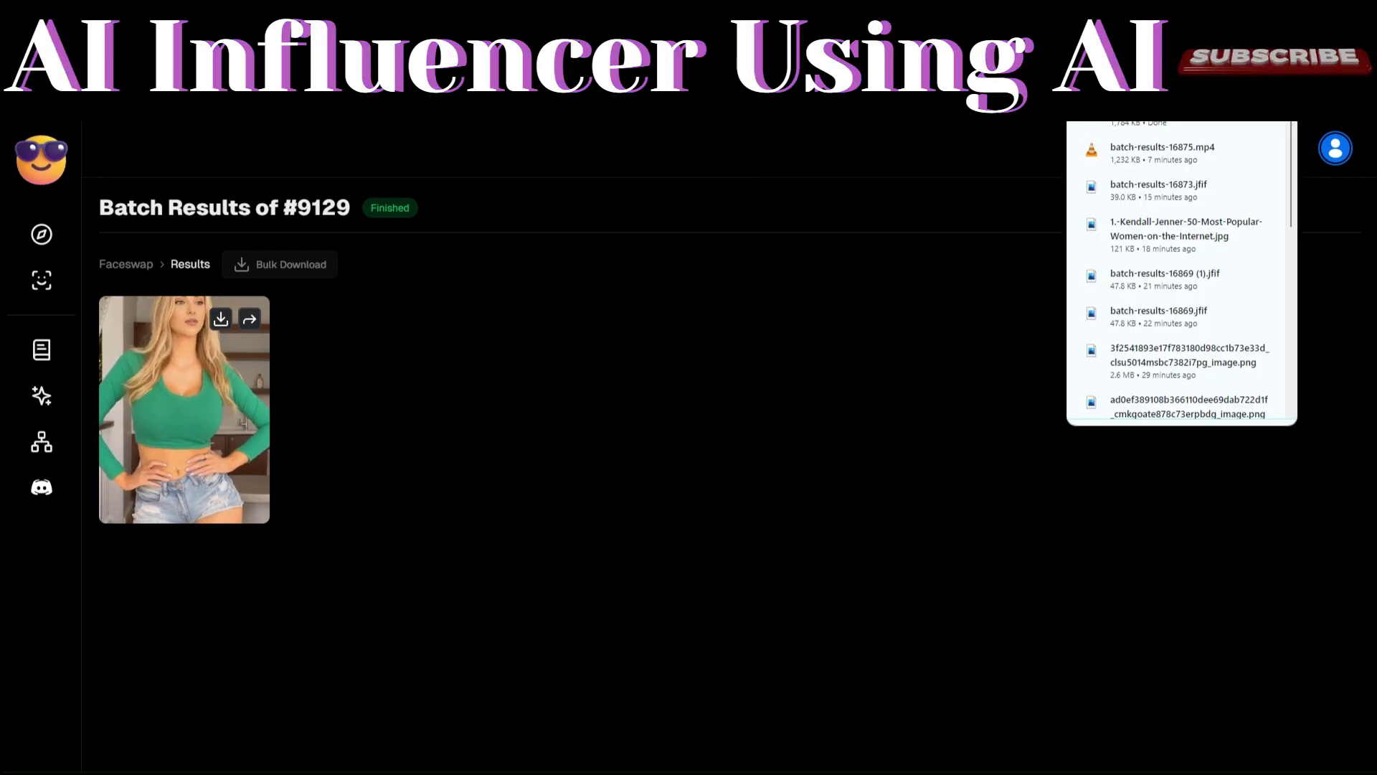